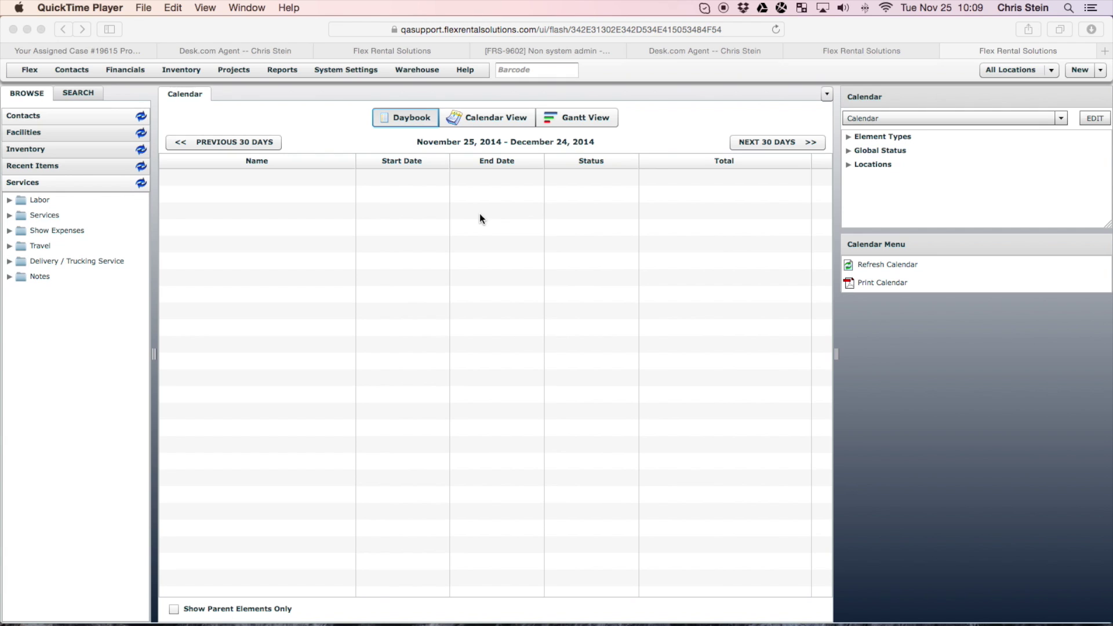
Step: Start a new status option named "Template" in the system's status options
click(353, 71)
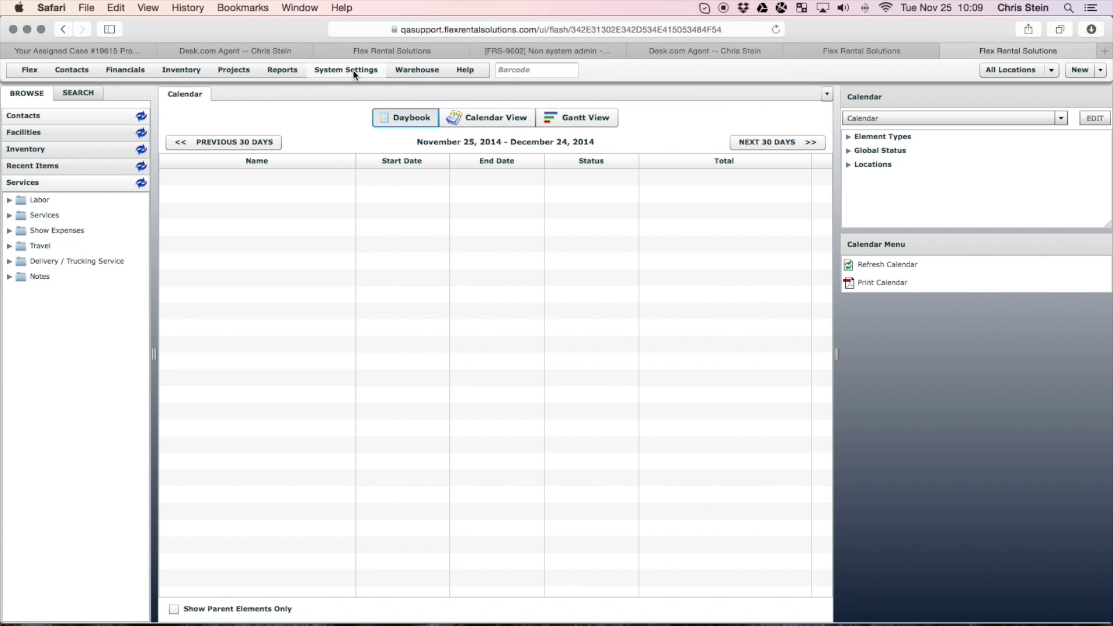
click(353, 71)
scroll(378, 439, down, 5)
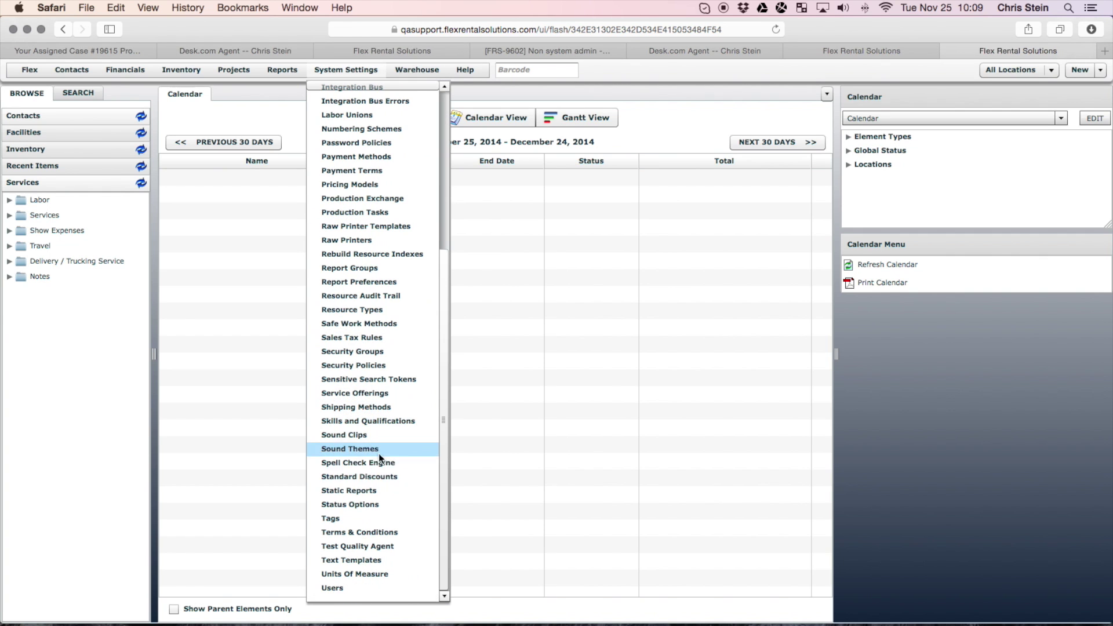
click(374, 502)
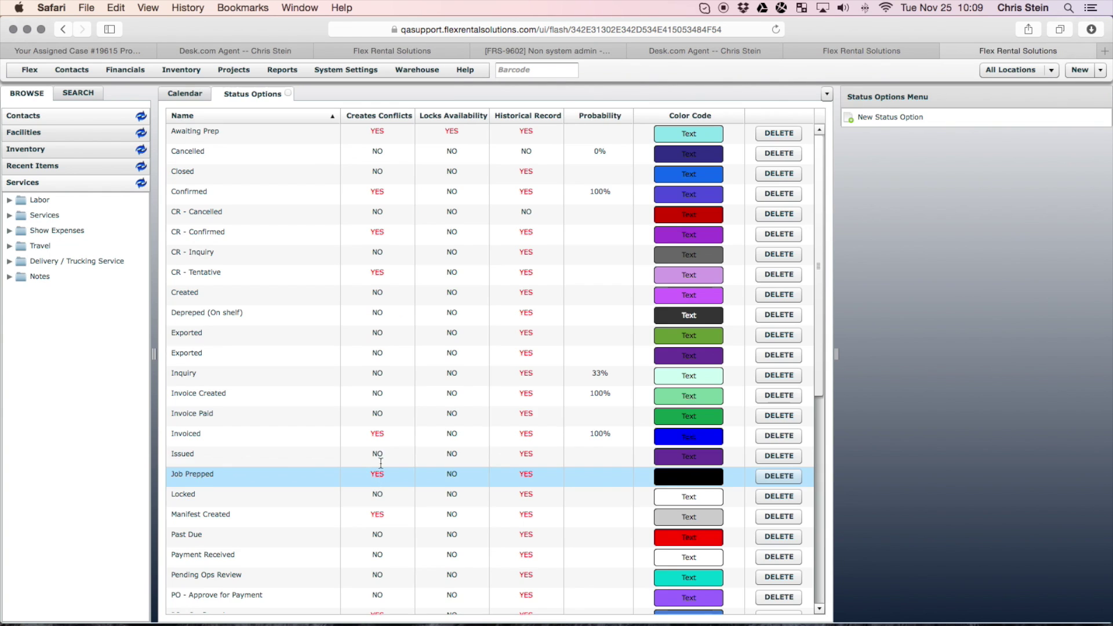
click(884, 117)
click(476, 239)
text(Tem)
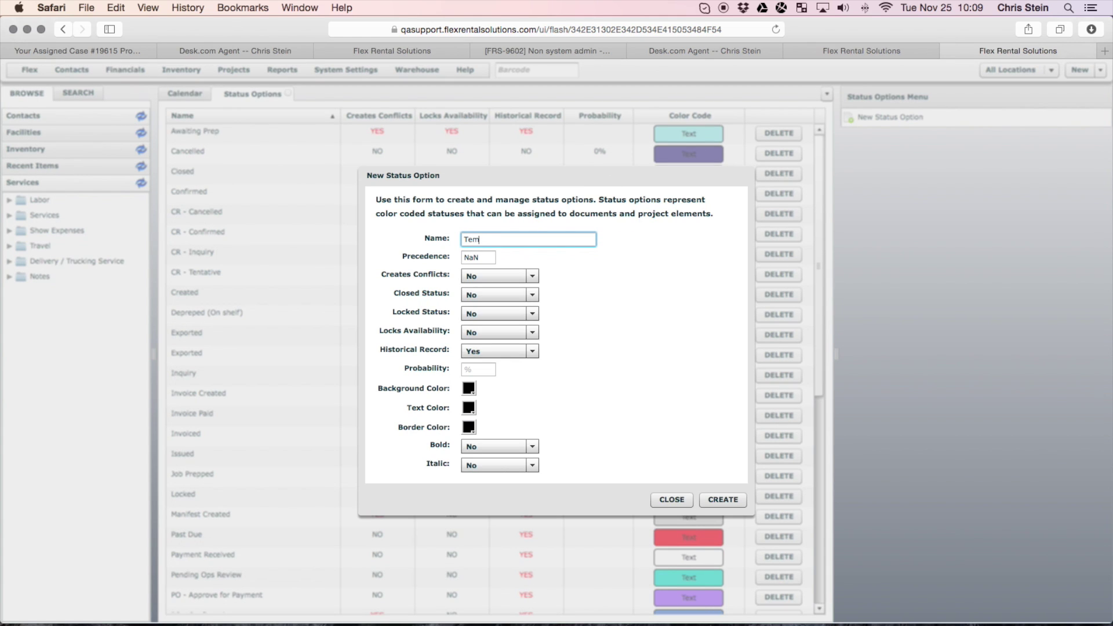
text(plate)
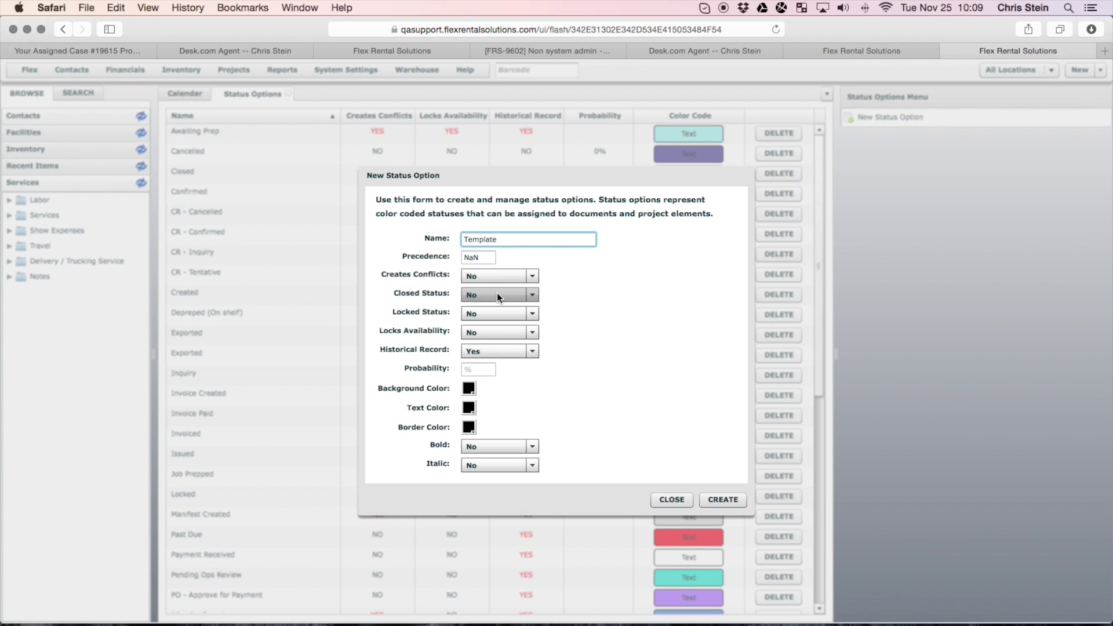
Step: Set the status option's Locked Status to Yes, Historical Record to No and background color to light green, and create it
click(492, 314)
click(487, 341)
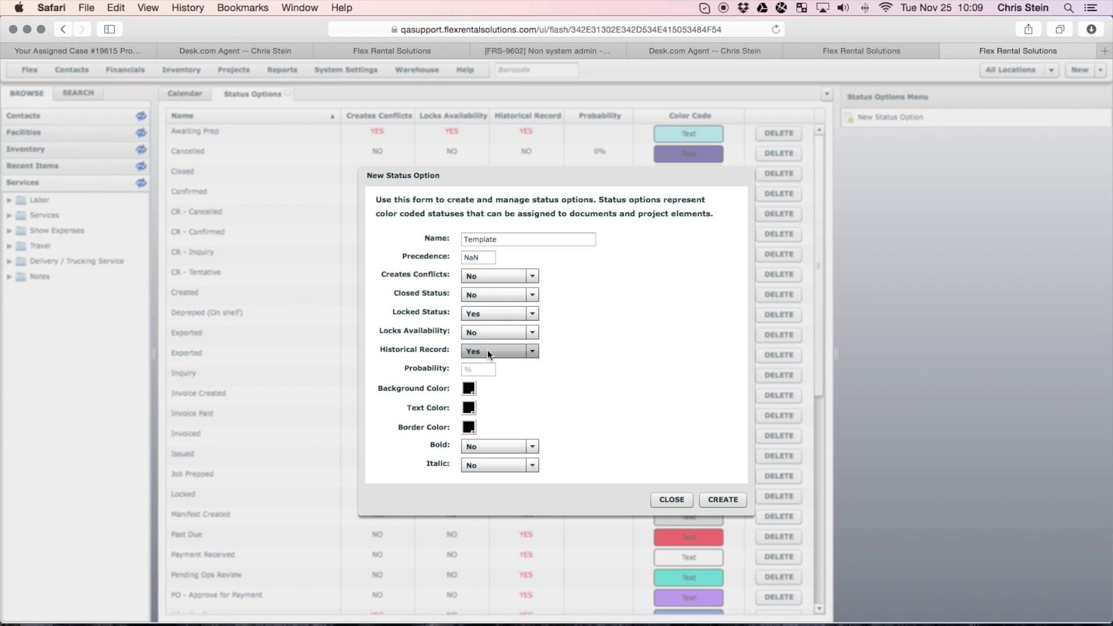
click(487, 351)
click(493, 363)
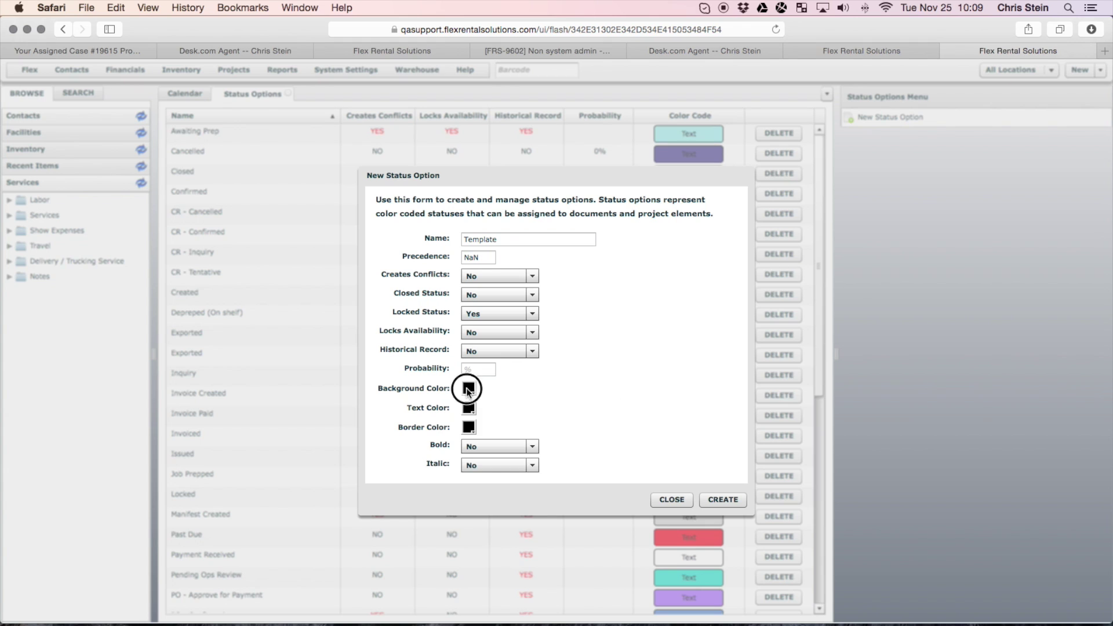
click(468, 390)
click(521, 485)
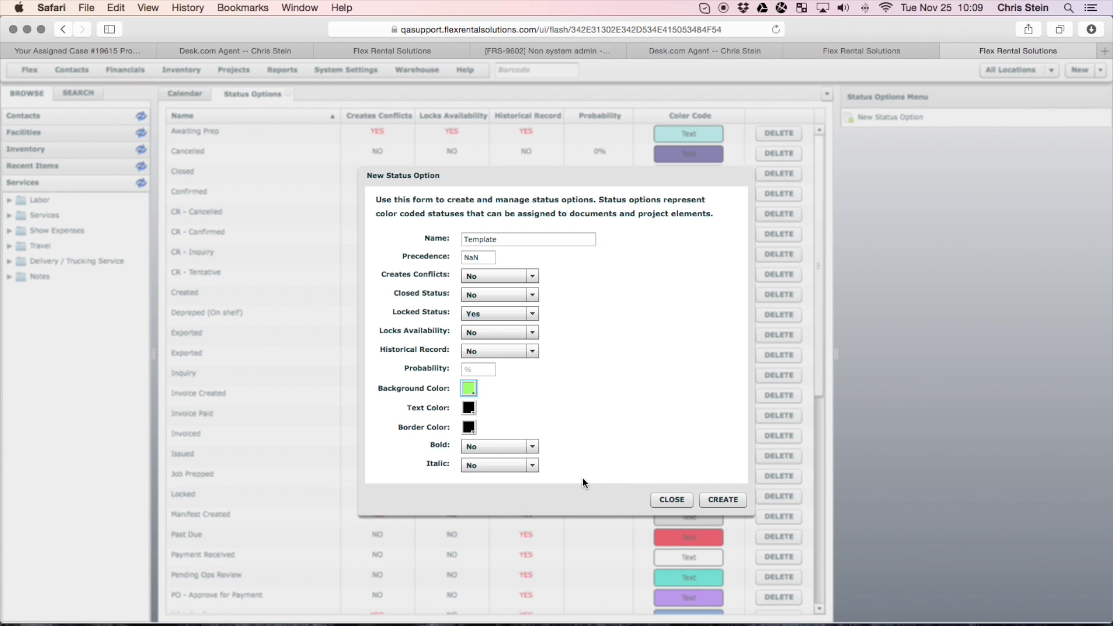
click(725, 499)
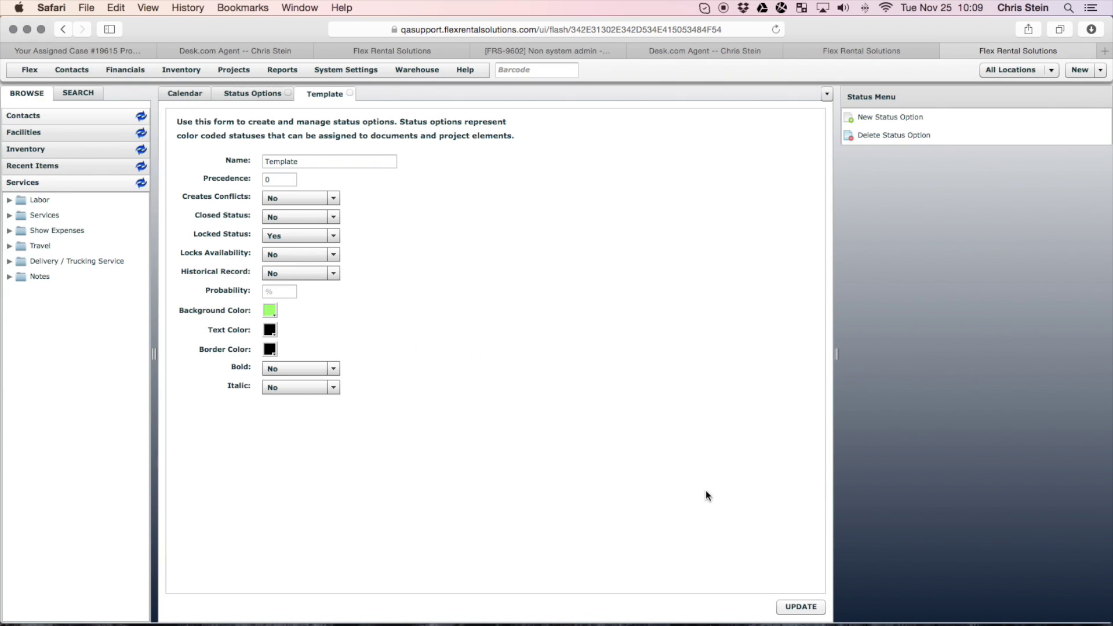
Step: Open the Quote Workflow from the project workflows for editing
click(219, 69)
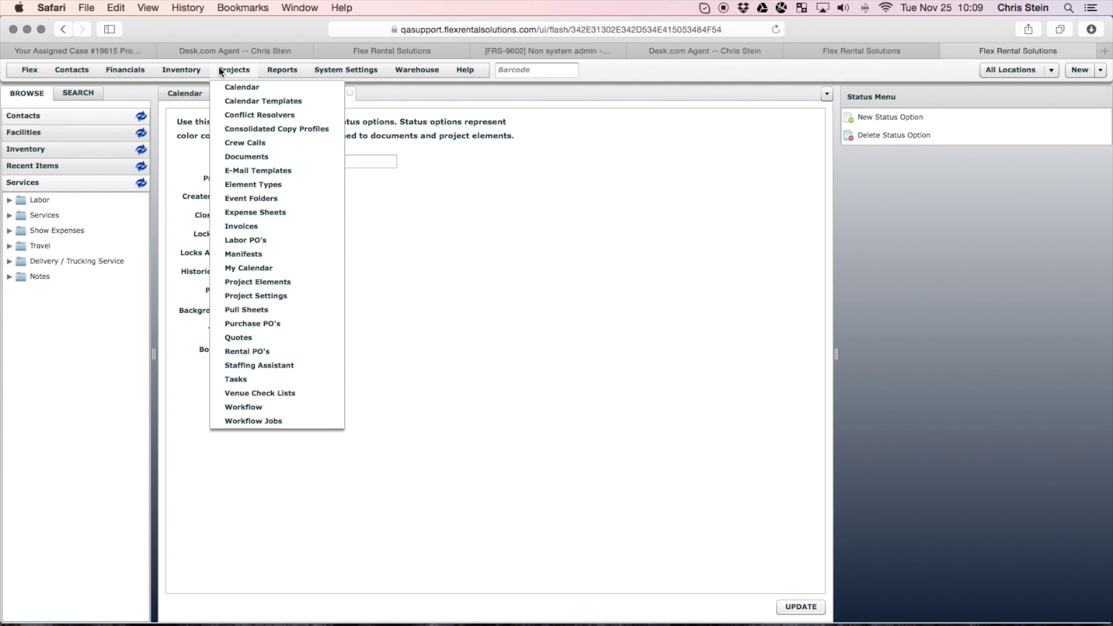
click(248, 407)
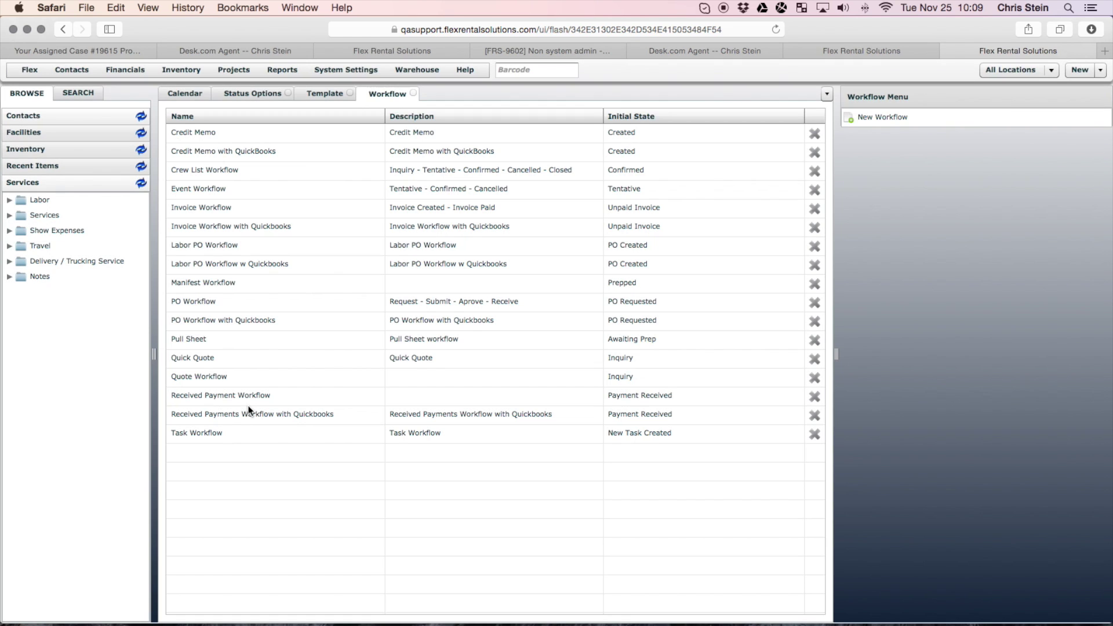
double_click(207, 376)
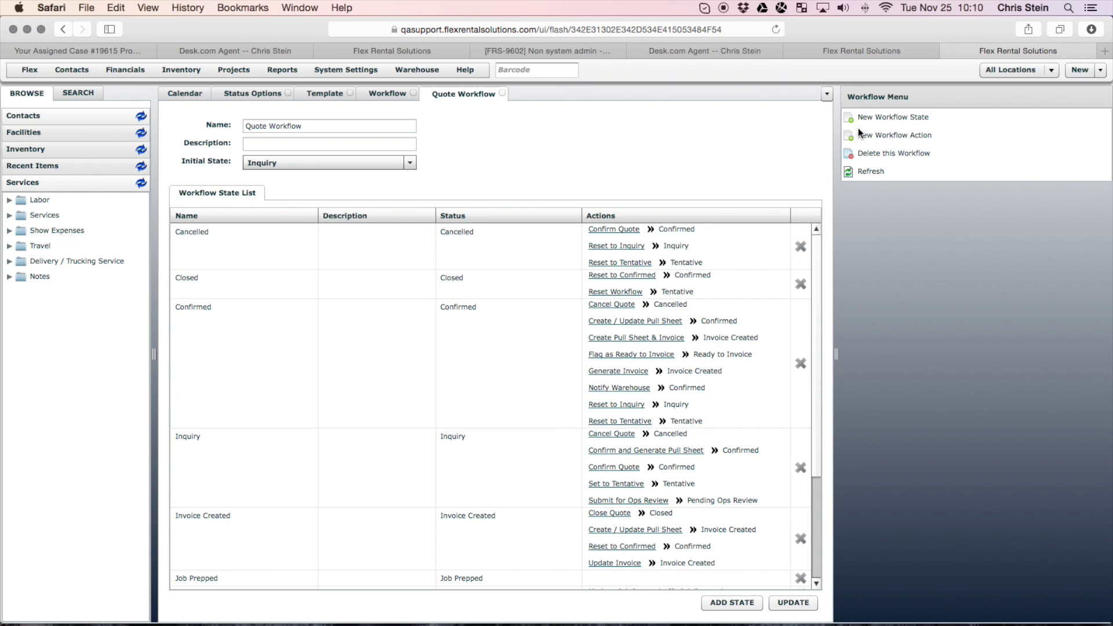
Step: Create a new workflow state named "Template" with the Template status in the Quote Workflow
click(864, 117)
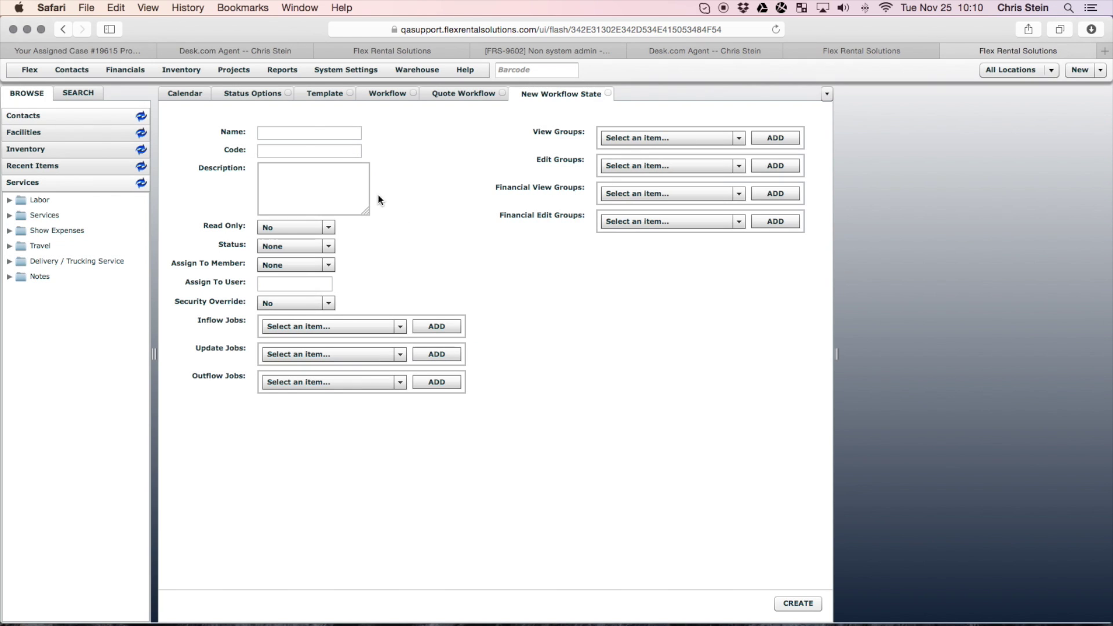
click(309, 133)
text(Template)
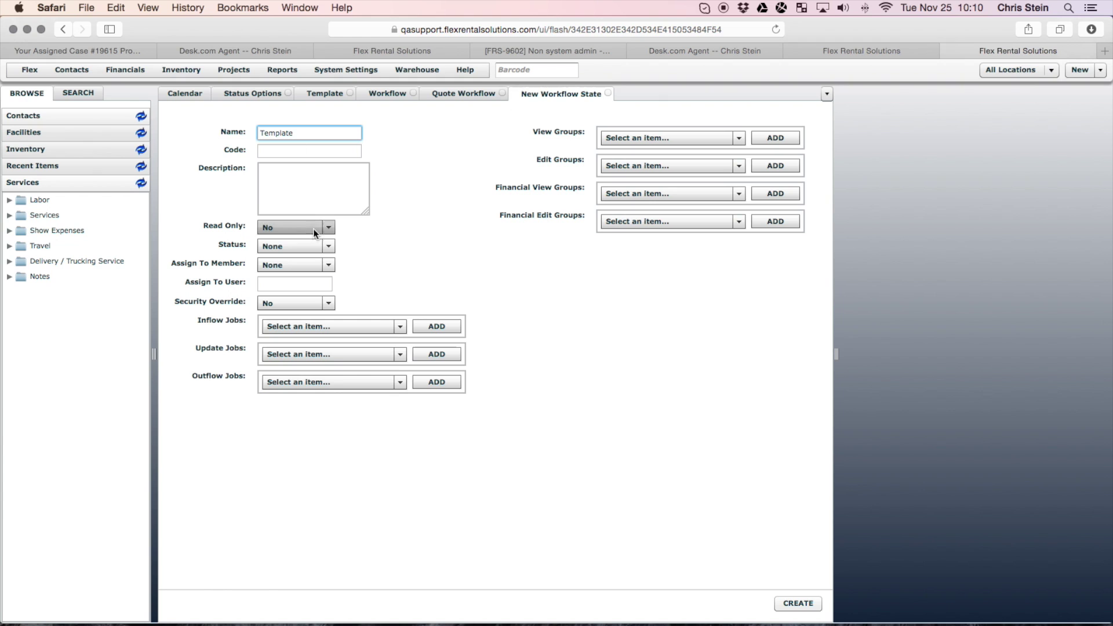
click(301, 246)
drag(331, 300, 330, 428)
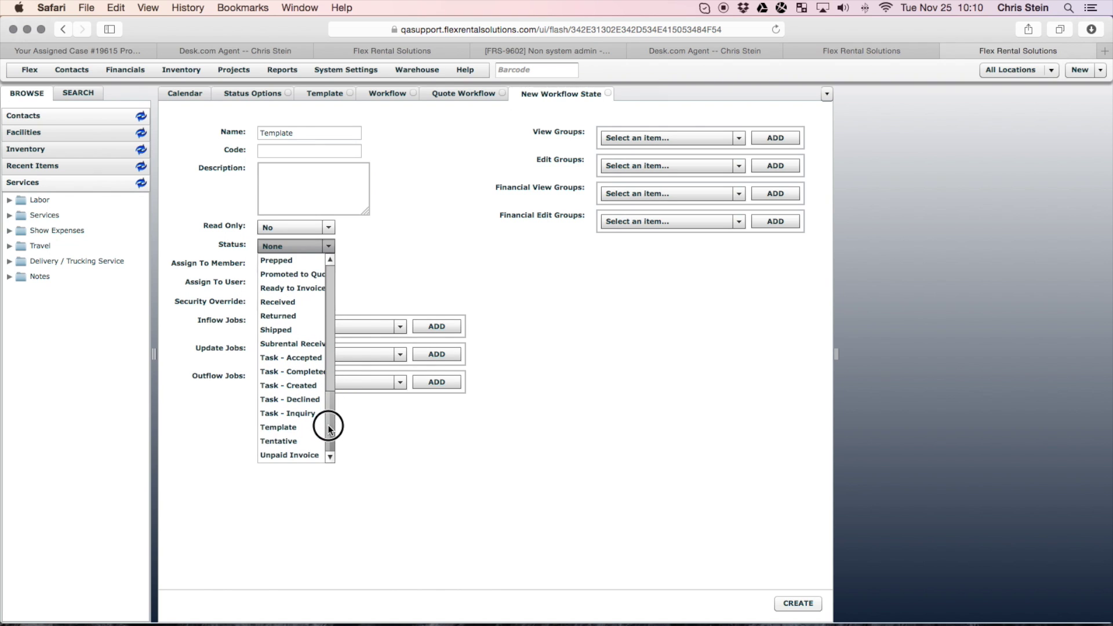
click(290, 429)
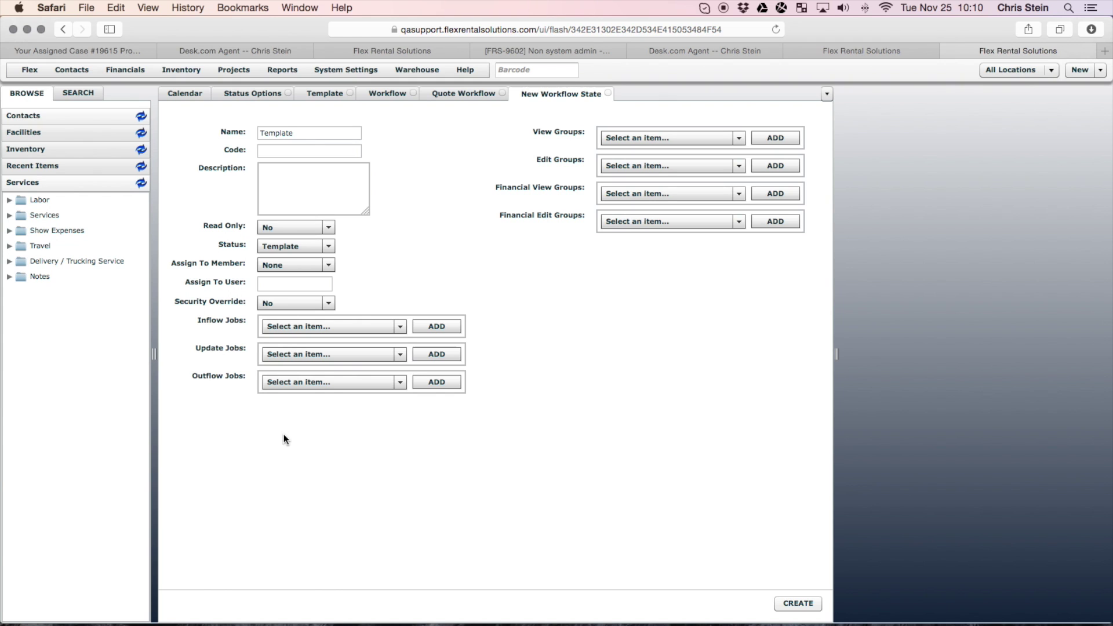
click(797, 604)
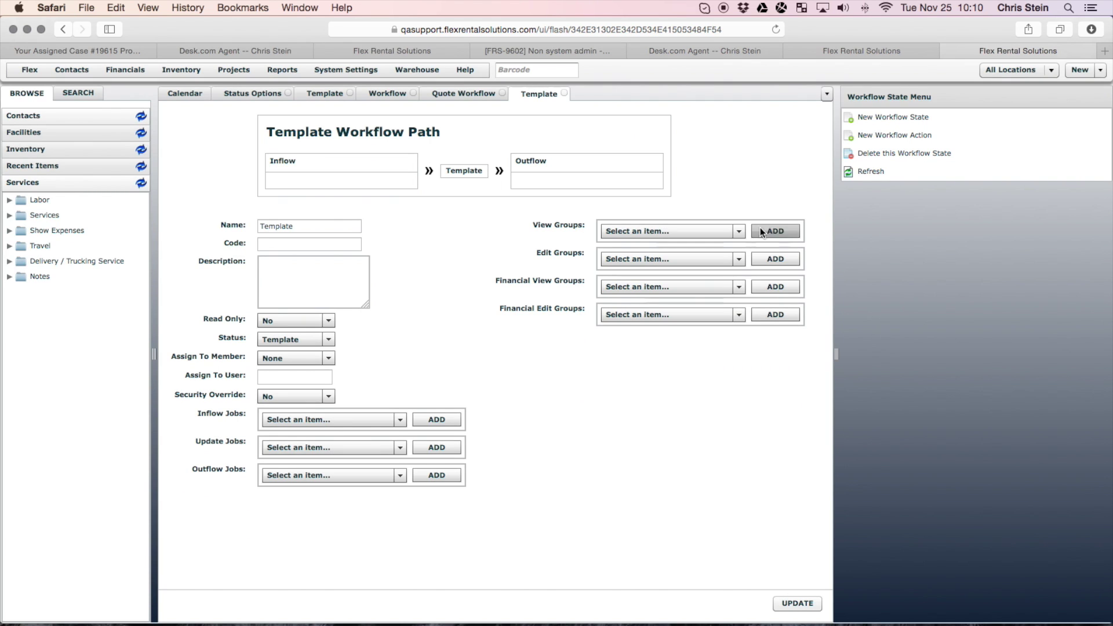
click(875, 118)
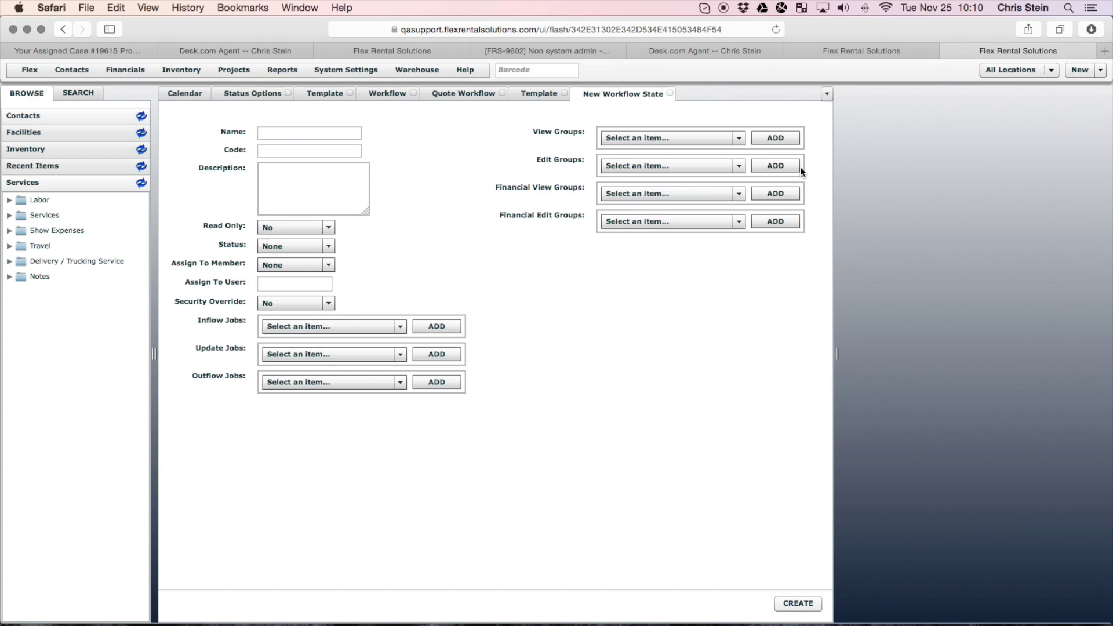
click(280, 132)
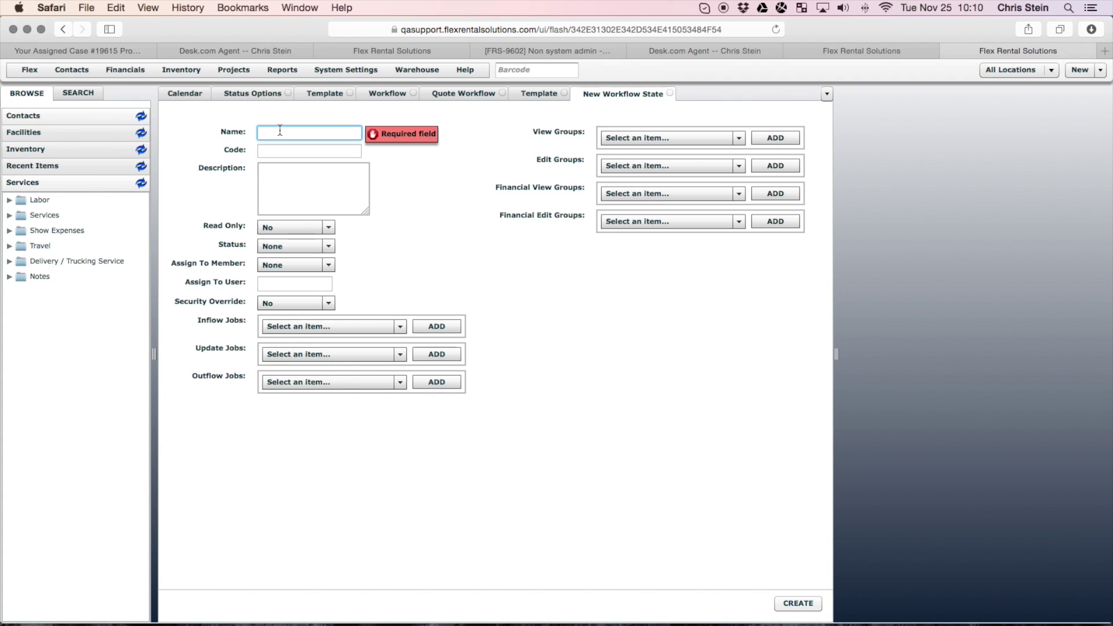
click(673, 95)
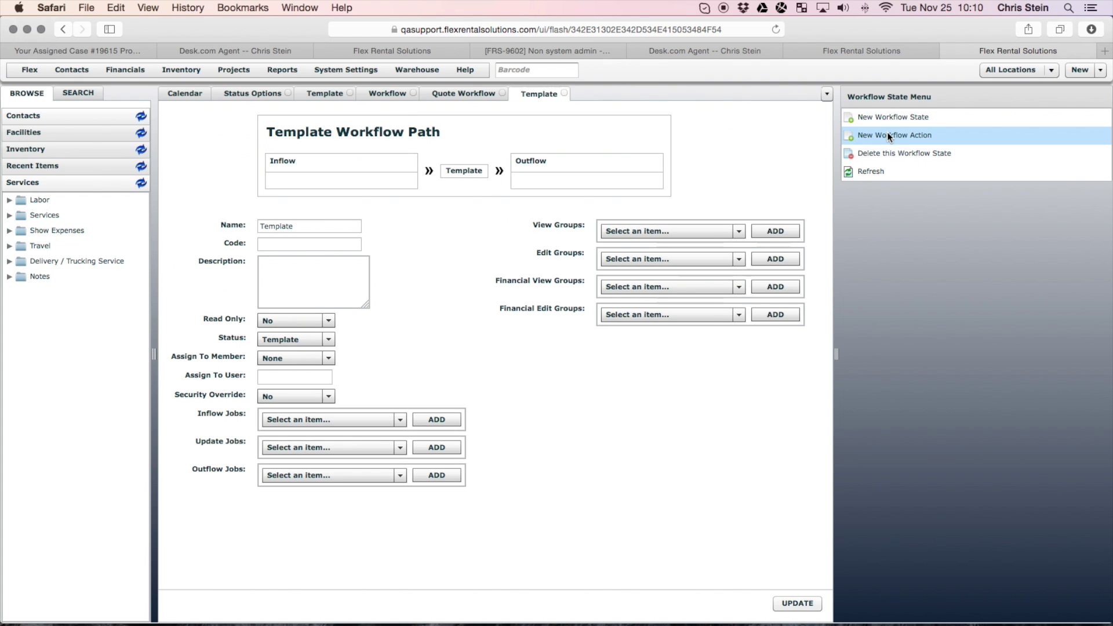
Step: Start a new workflow action named "Mark as Template" with the confirm screen set to No
click(887, 131)
click(353, 150)
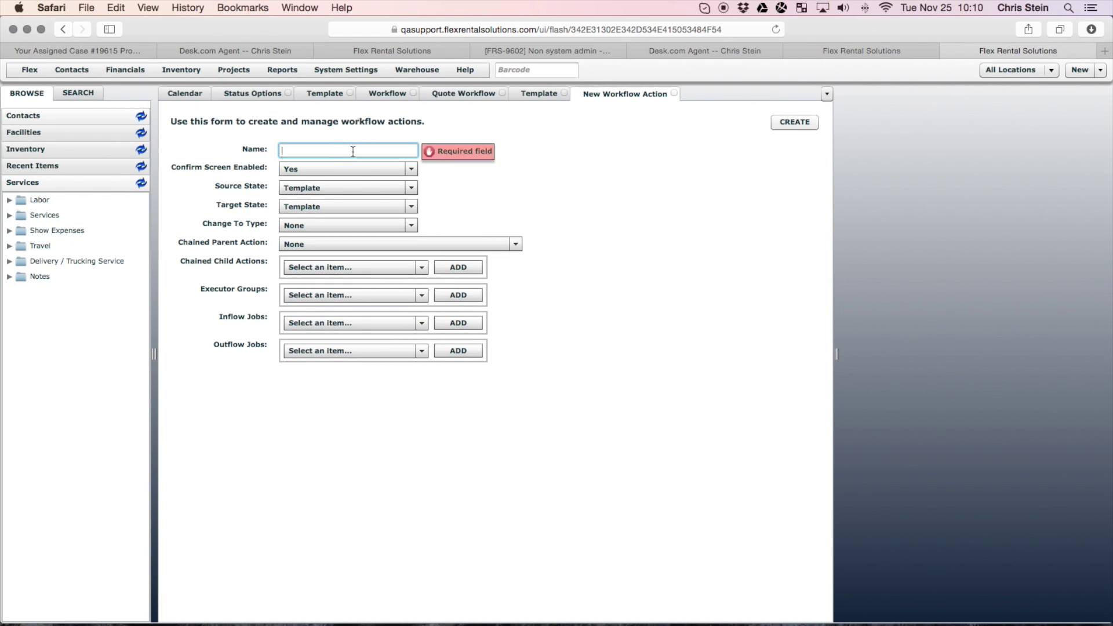
text(Mark a)
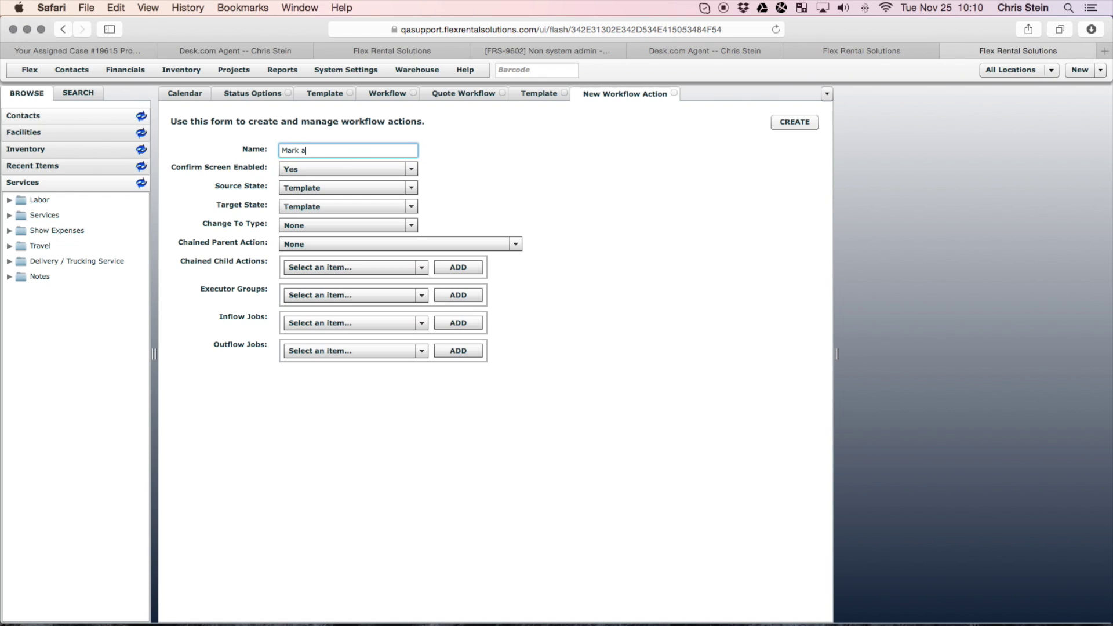
text(s Template)
click(348, 169)
click(340, 182)
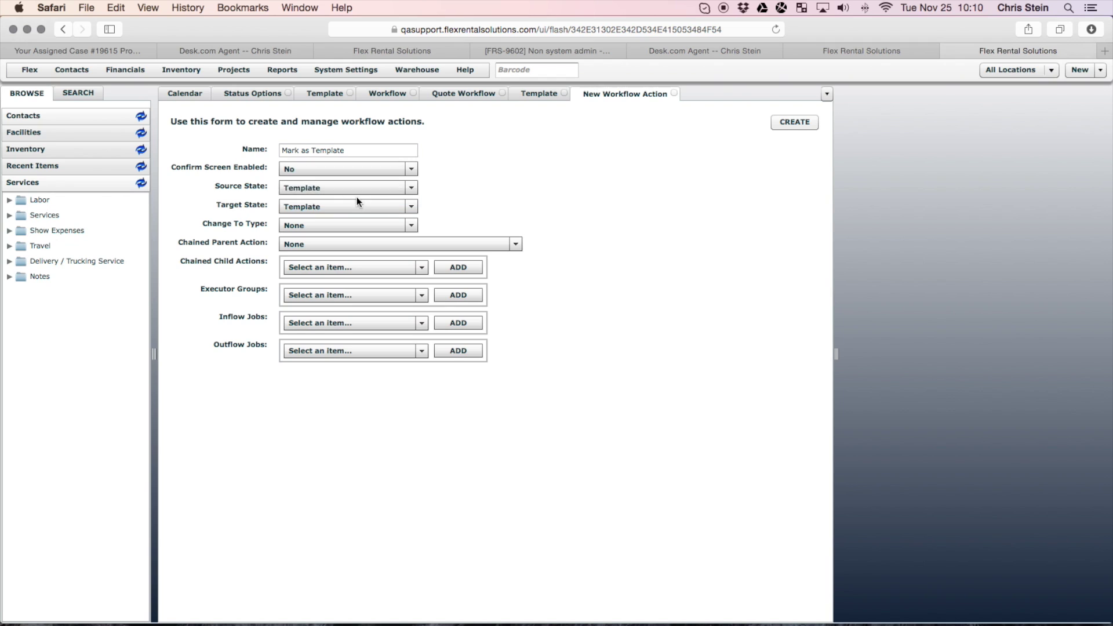
Step: Set the action's source state to Inquiry, create the action and close its form
click(307, 188)
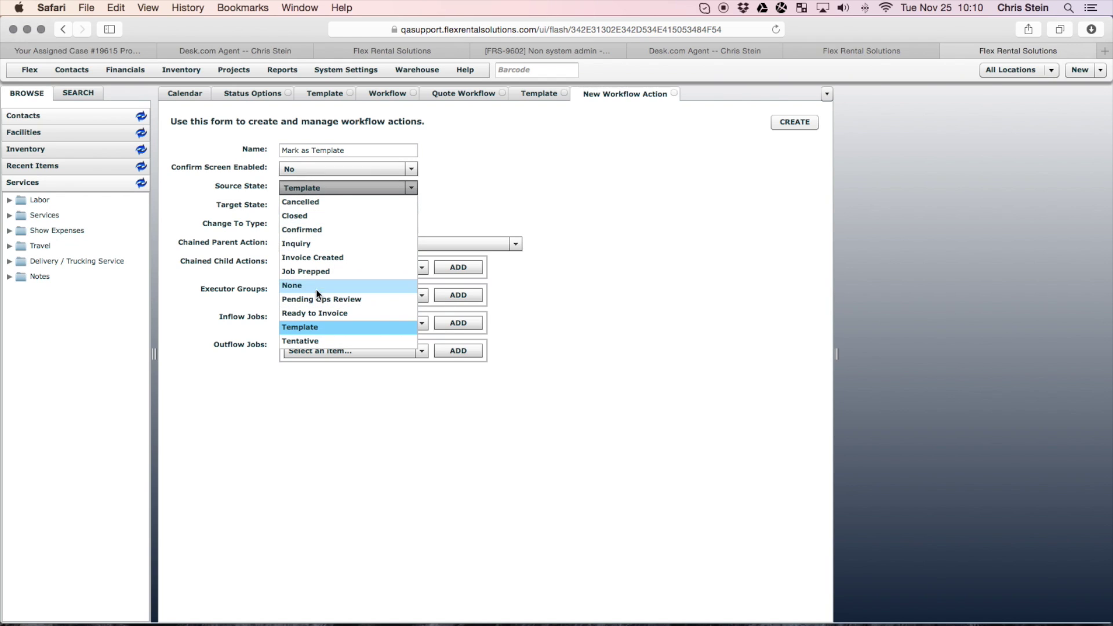
click(302, 244)
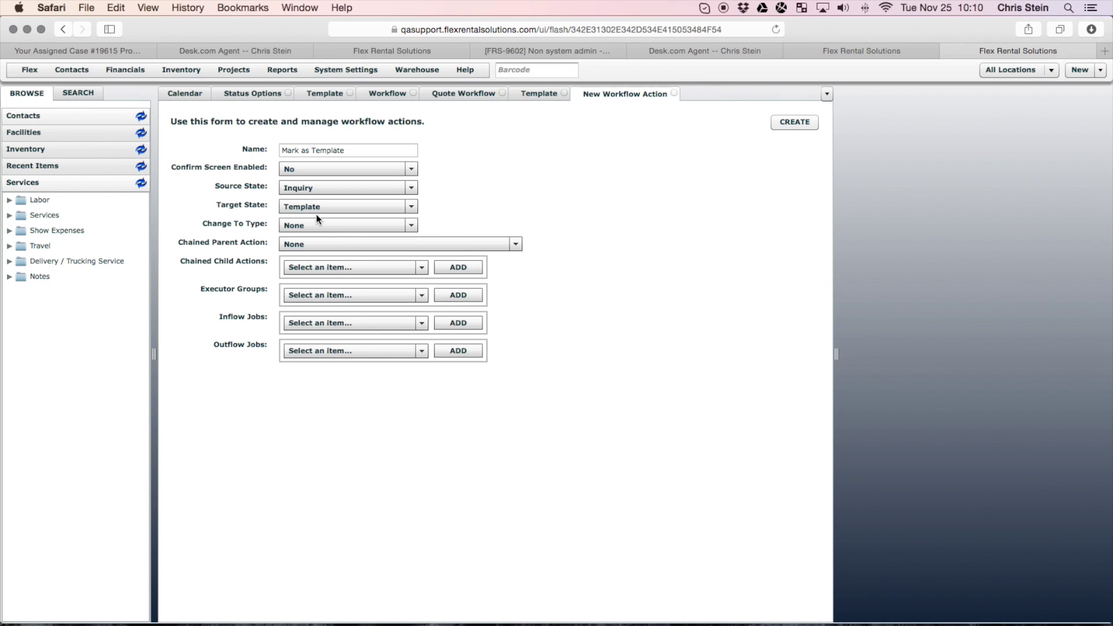
click(795, 122)
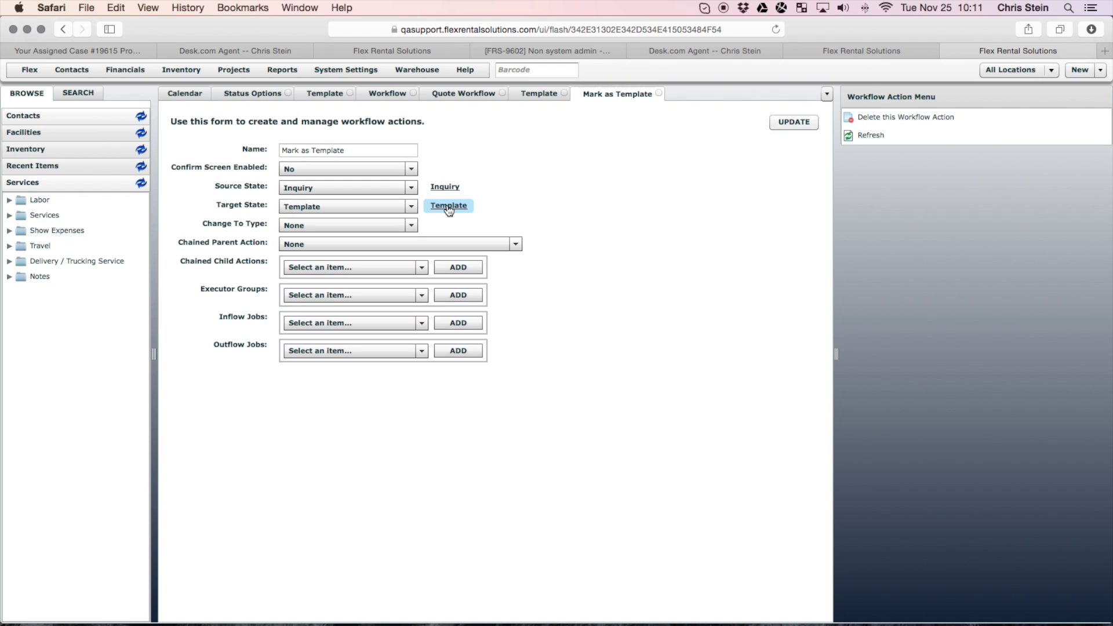
click(662, 92)
Step: Start a new workflow action named "Unlock for Changes" with the confirm screen set to No and target state Inquiry
click(885, 137)
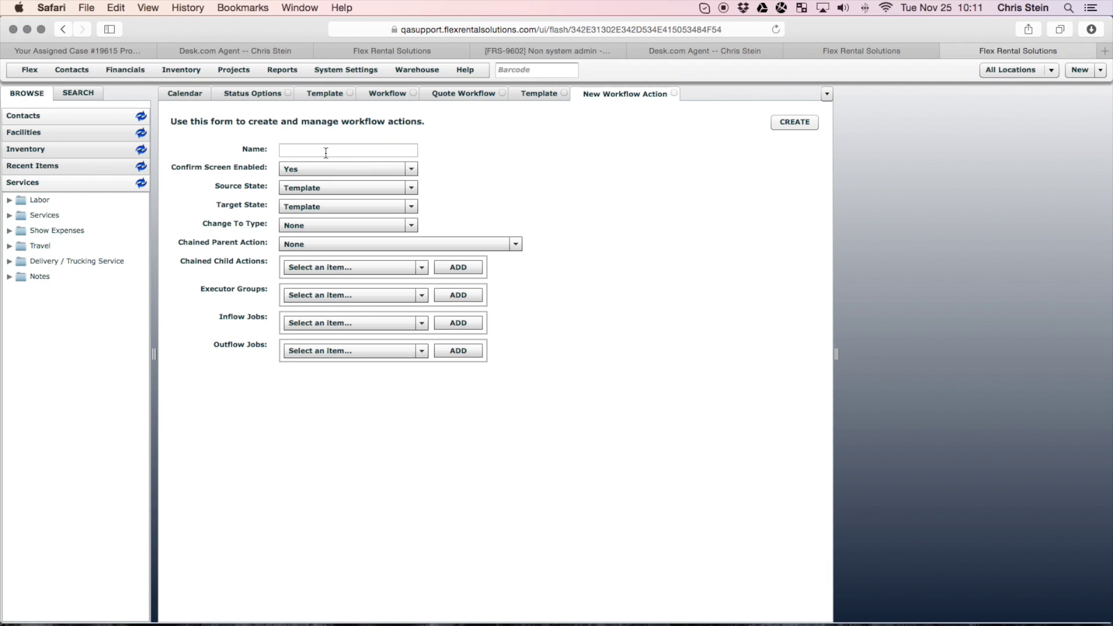
click(325, 152)
text(Unlock for Changes)
click(330, 172)
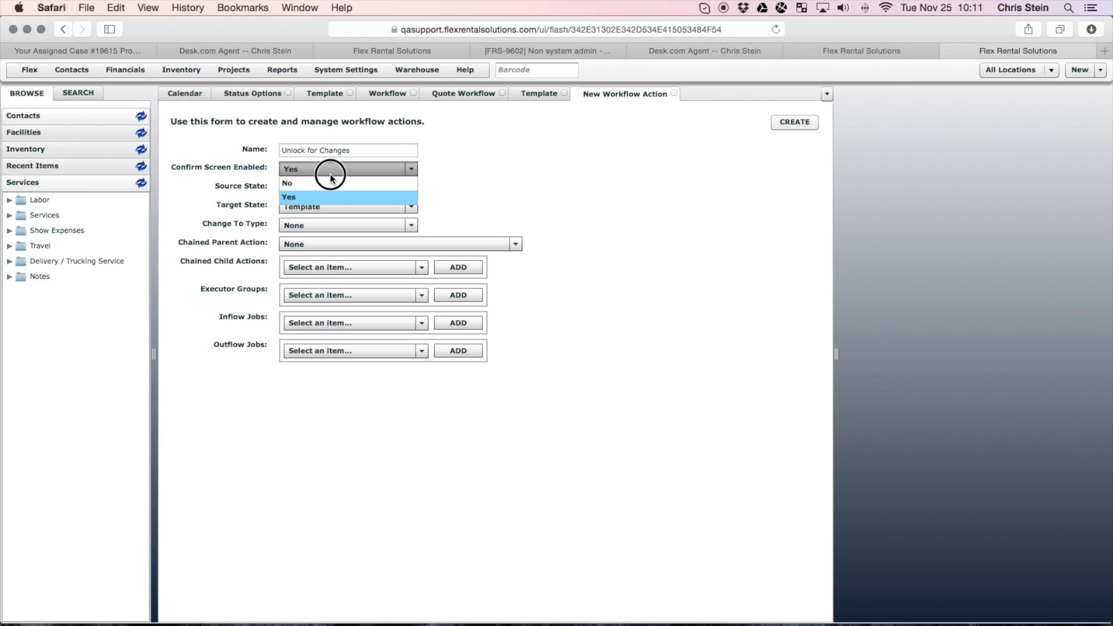
click(331, 183)
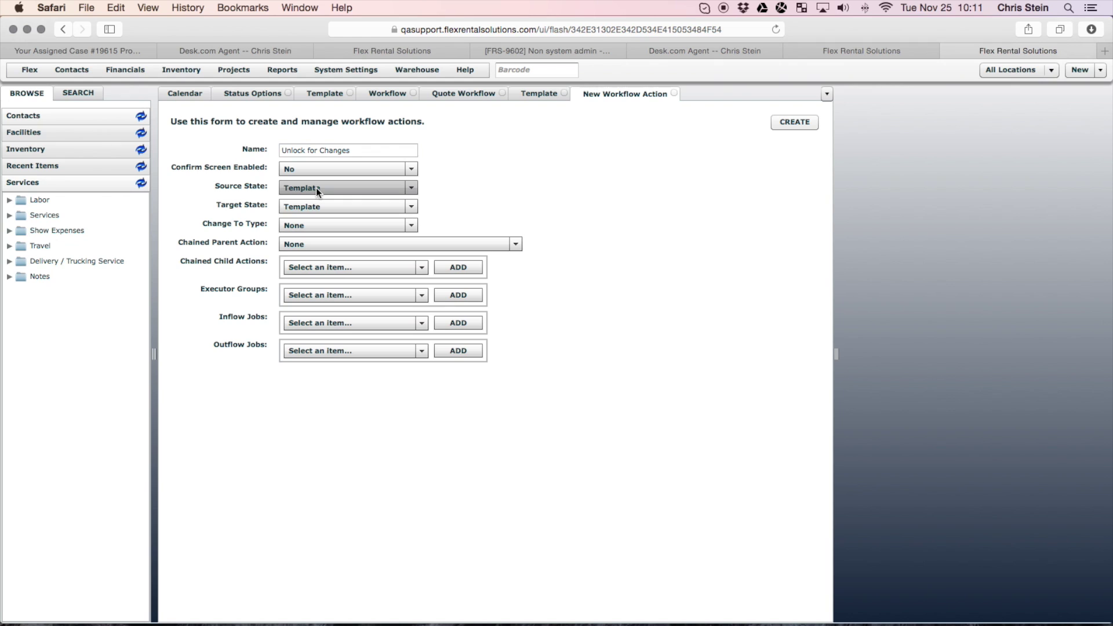
click(319, 207)
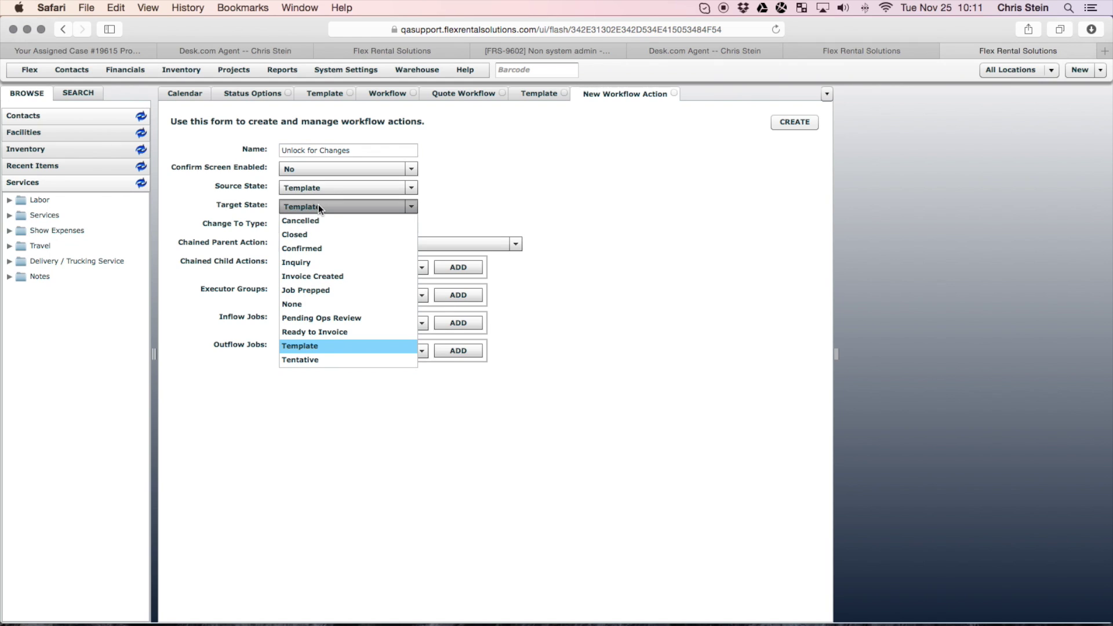
click(308, 263)
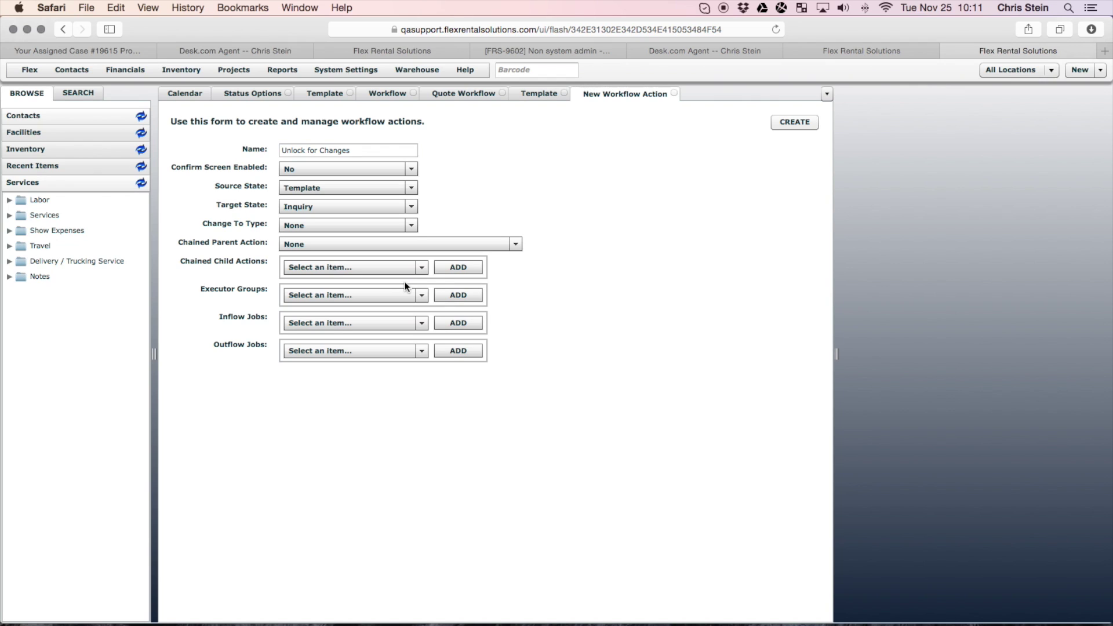
Step: Add Administrators to the action's executor groups, and remove that group again
click(373, 298)
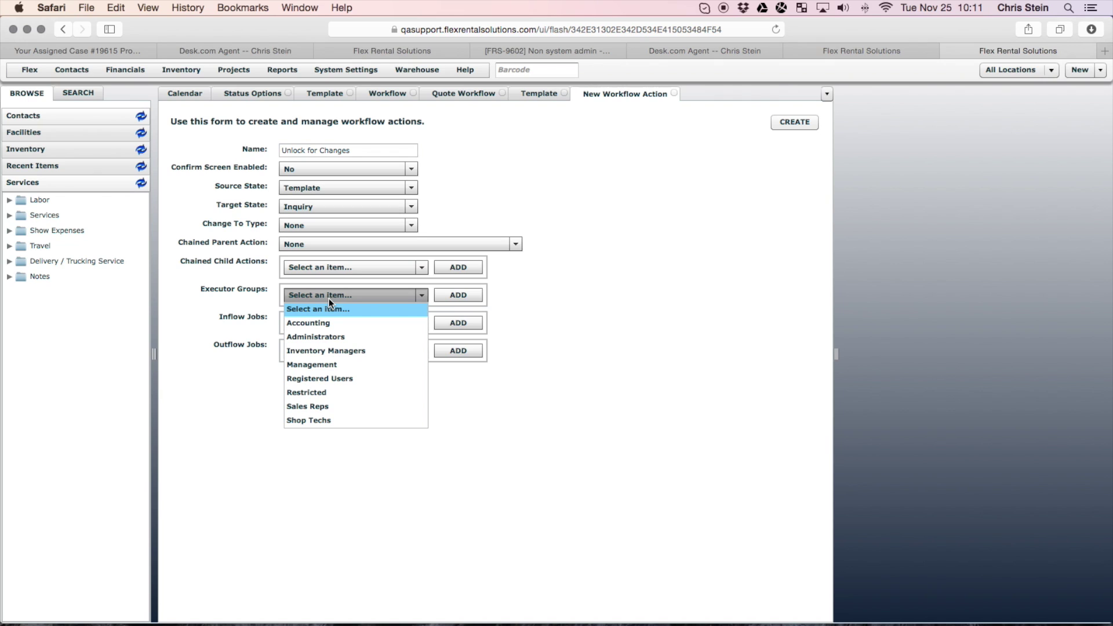
click(329, 336)
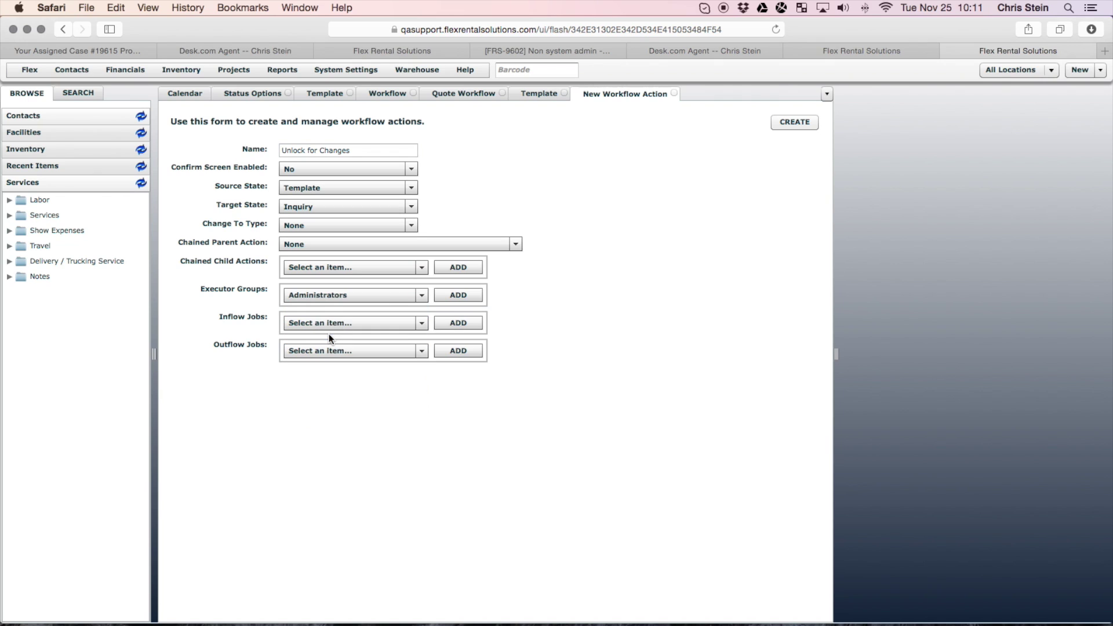
click(471, 297)
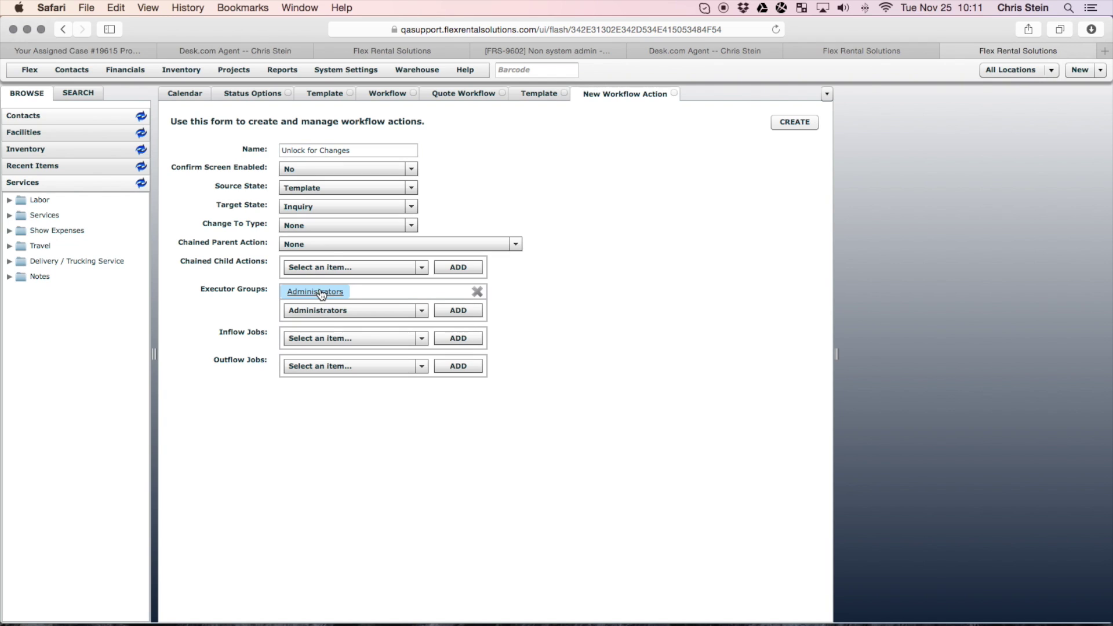
click(476, 290)
Step: Create the "Unlock for Changes" workflow action
click(782, 126)
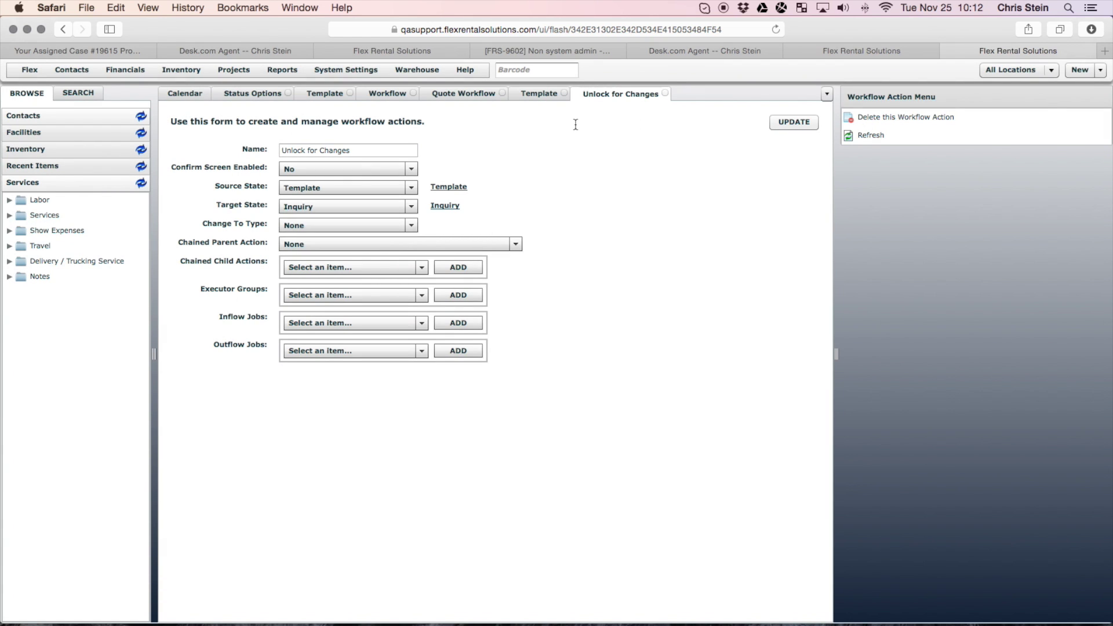
Step: In the Quote project element definition, add Template to the permitted status options and update the definition
click(235, 72)
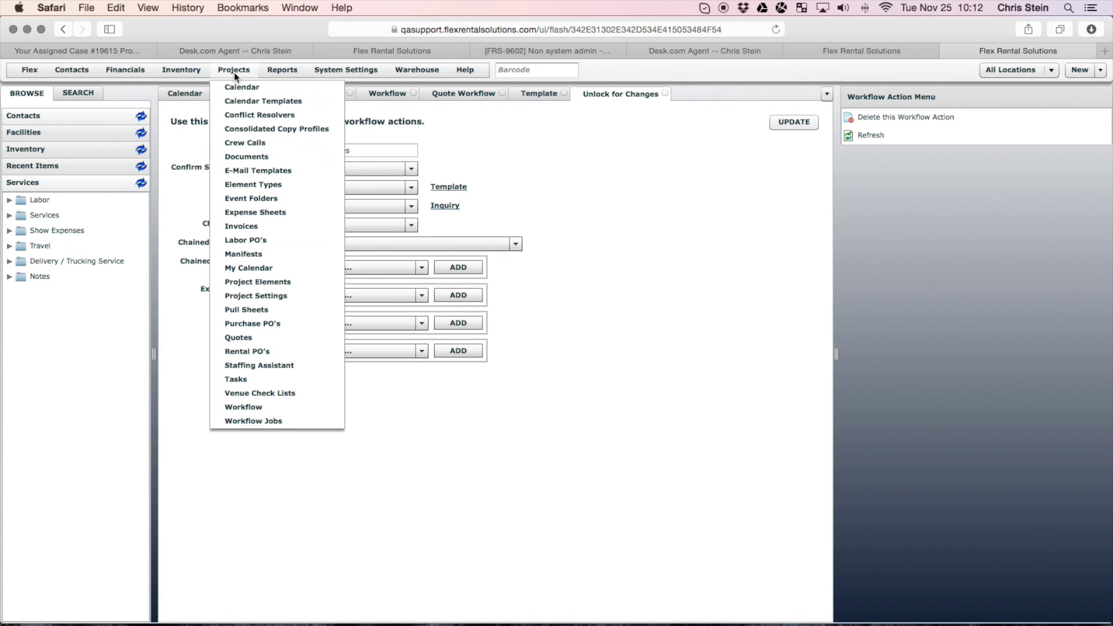
click(254, 282)
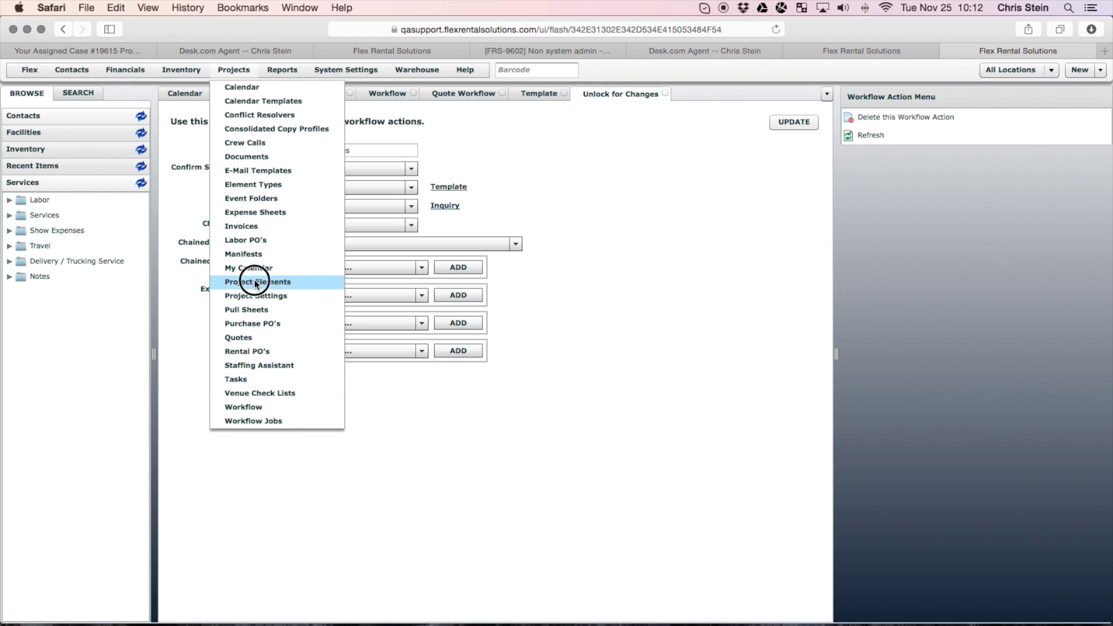
click(206, 317)
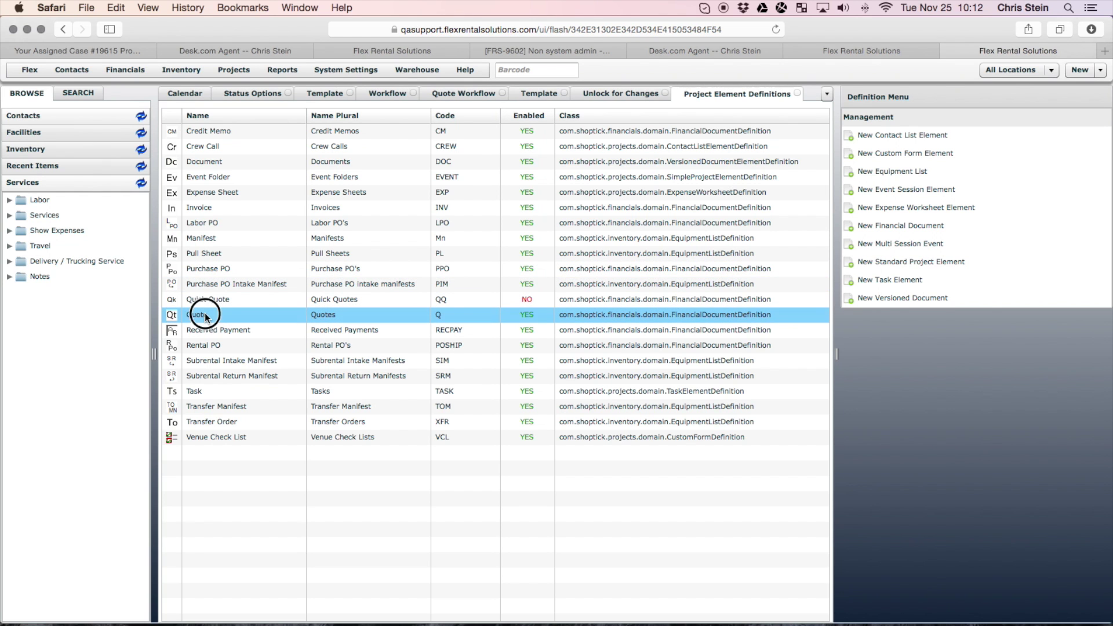
double_click(204, 315)
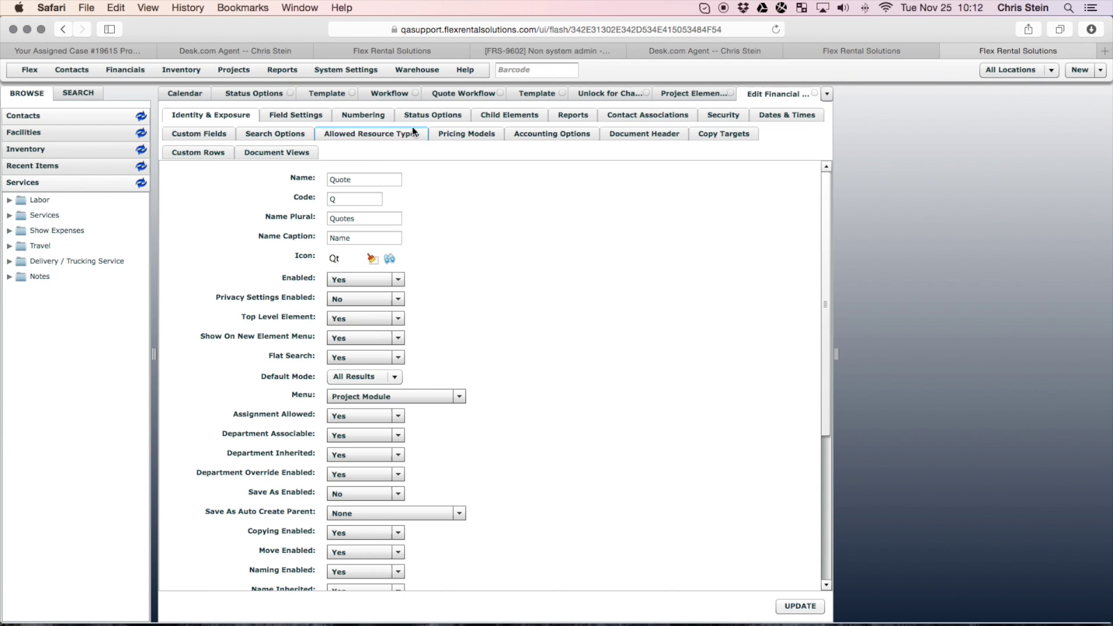
click(427, 114)
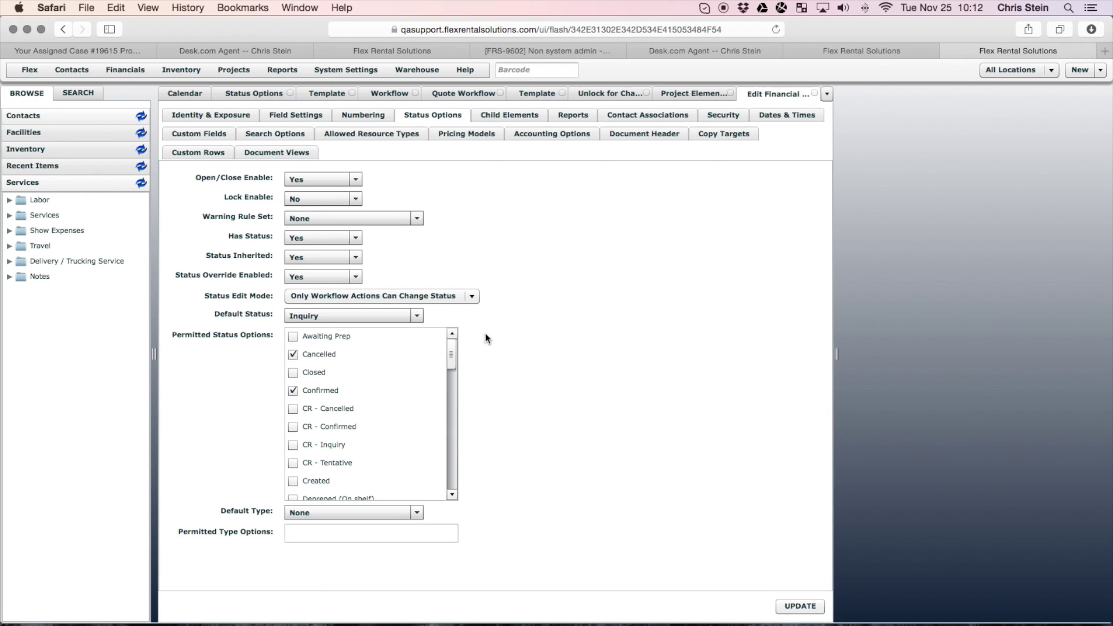
drag(451, 347, 443, 469)
click(293, 445)
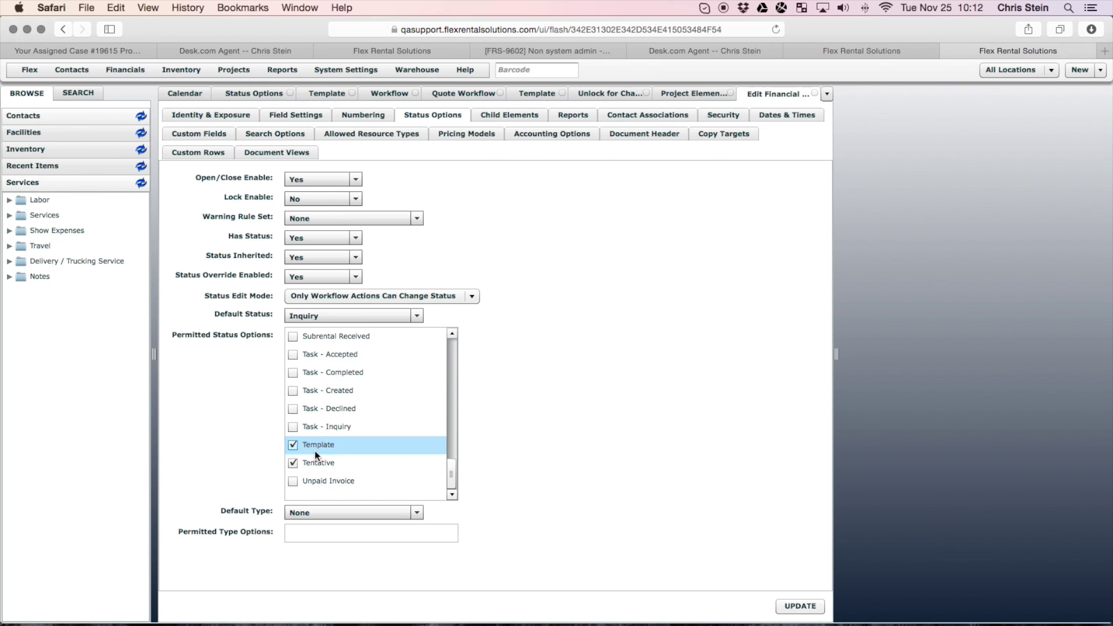
click(798, 608)
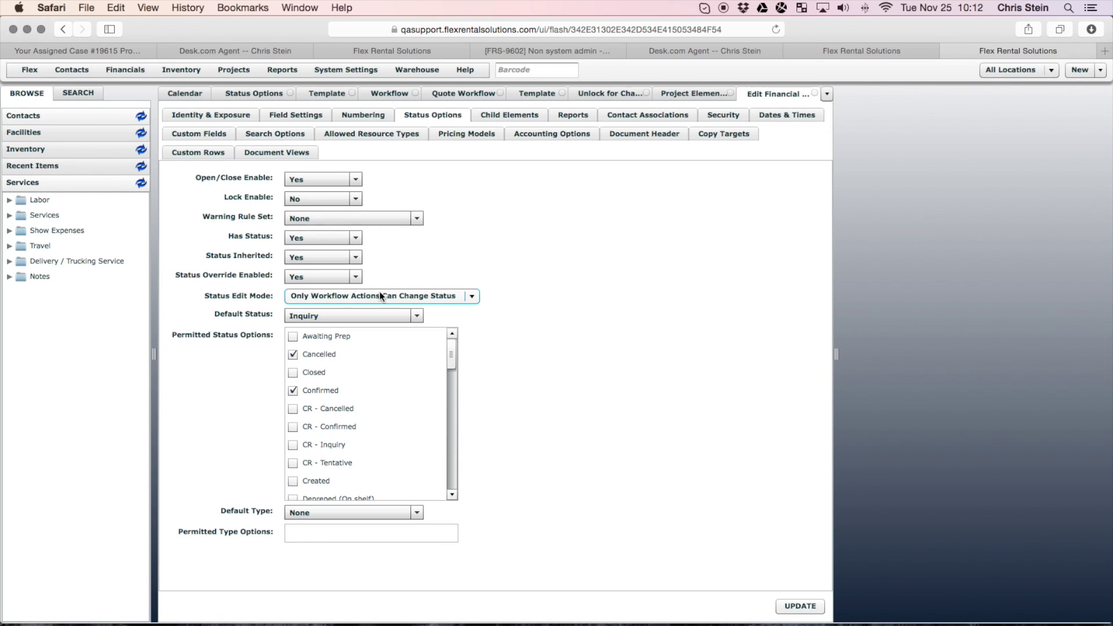
Step: Create a new quote named "Festival Package A" with ship date 11/25/2014 and return date 11/26/2014
click(174, 94)
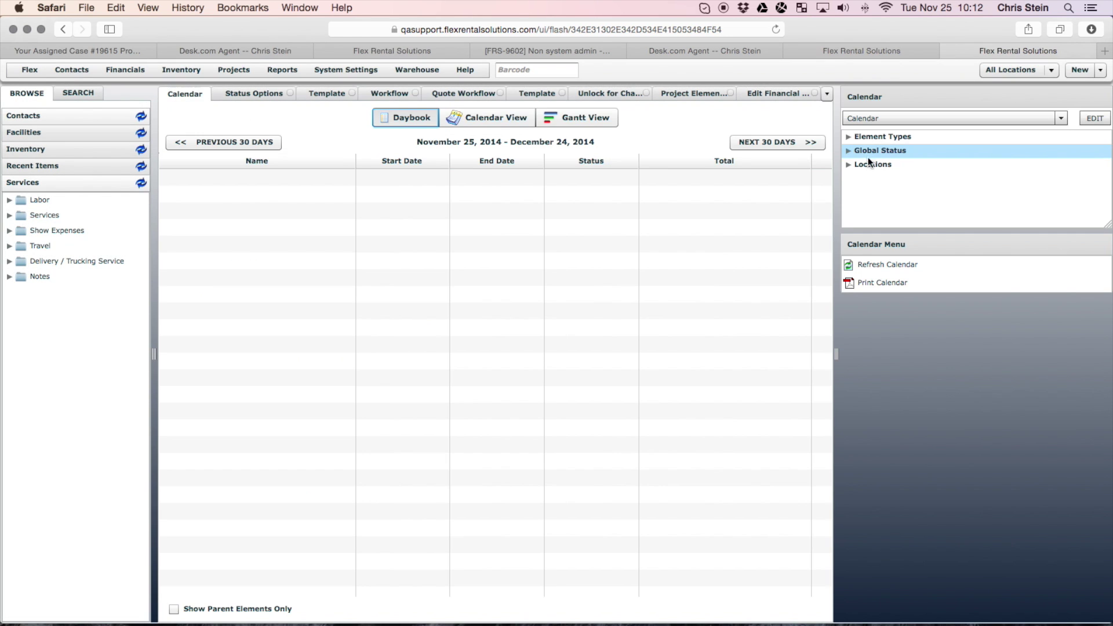
click(1081, 70)
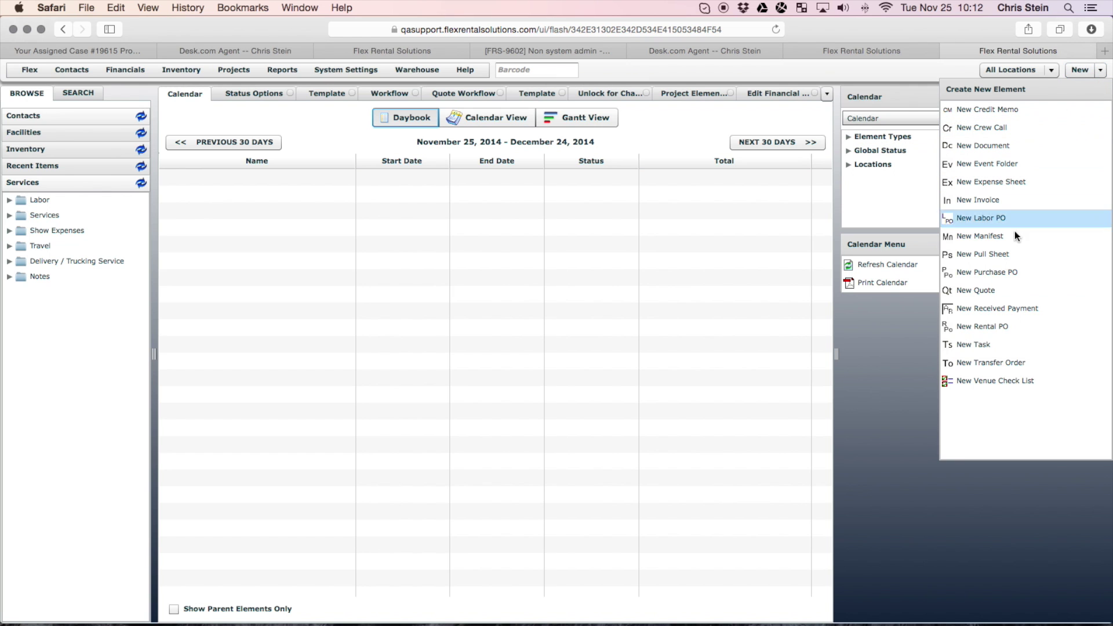
click(982, 290)
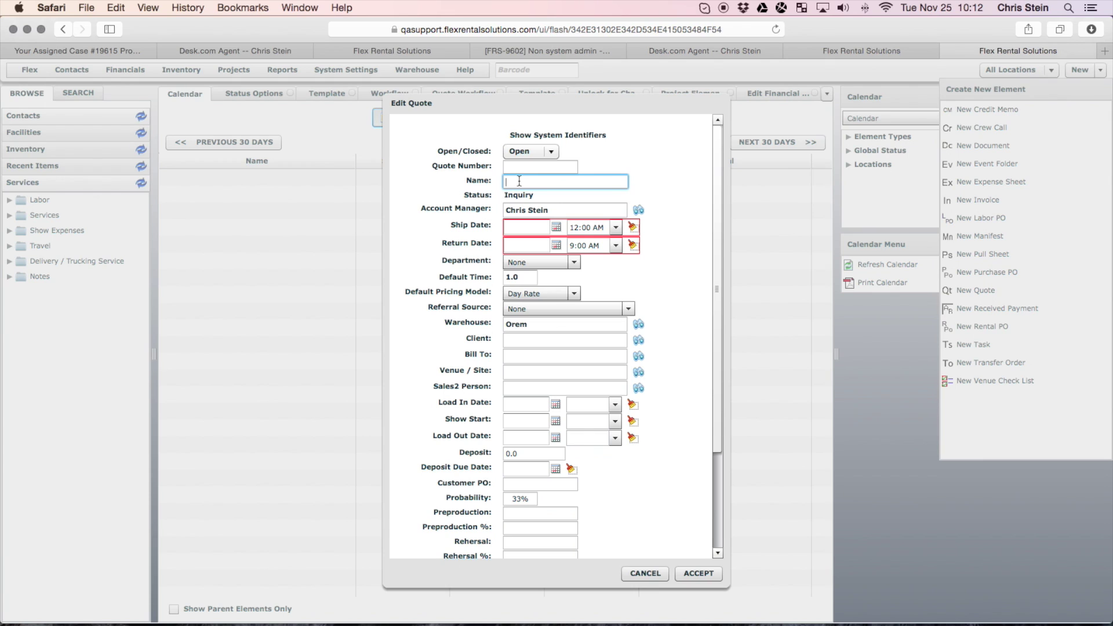
text(Festival Package A)
click(555, 227)
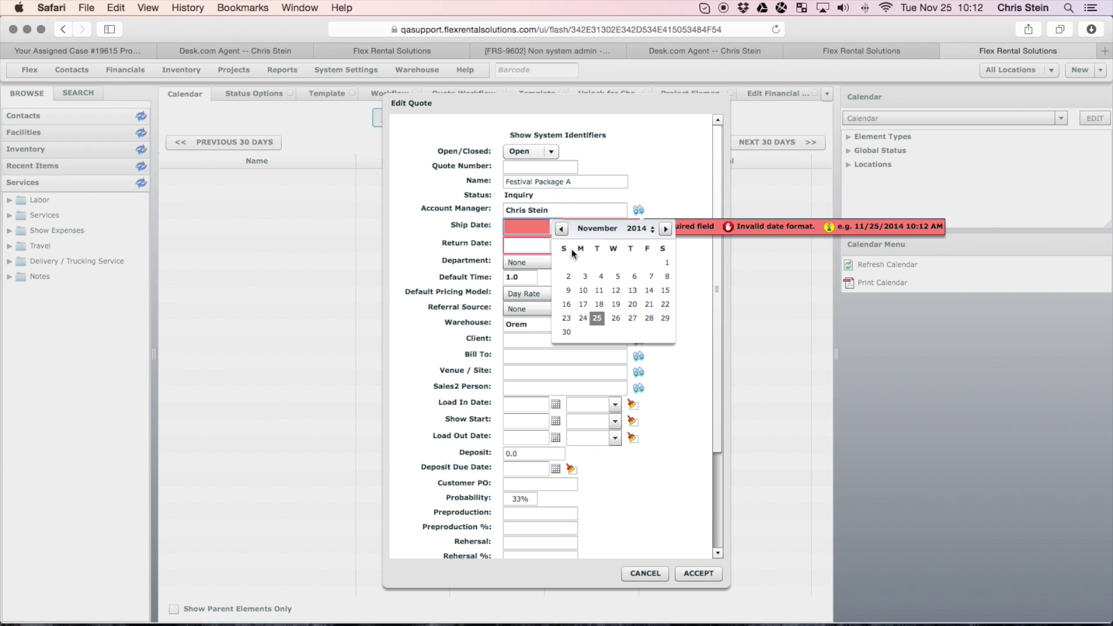
click(596, 318)
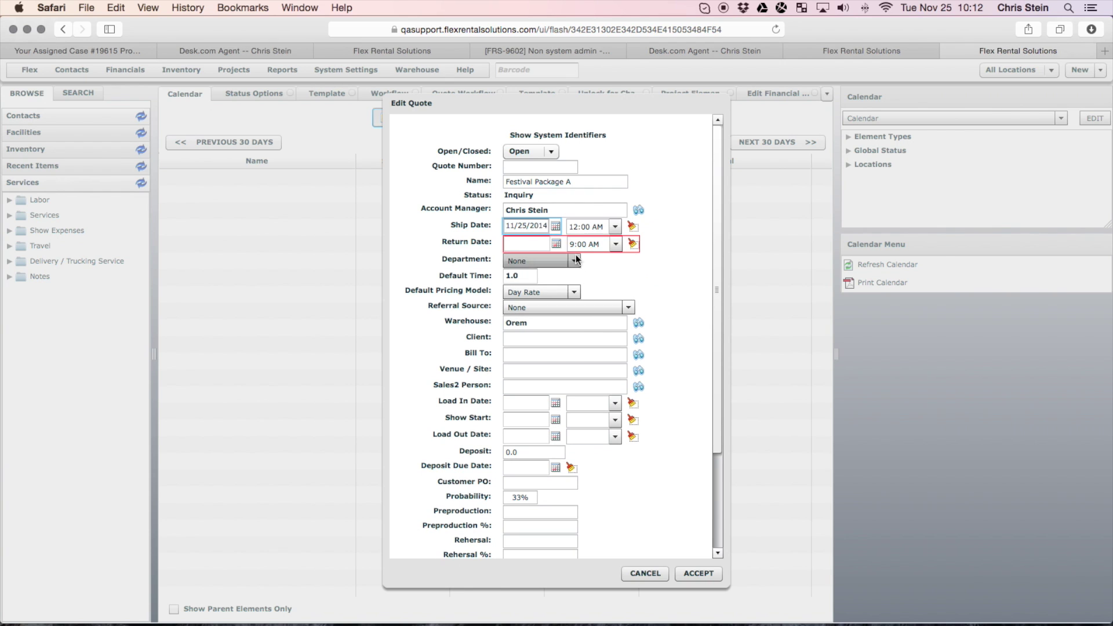
click(556, 243)
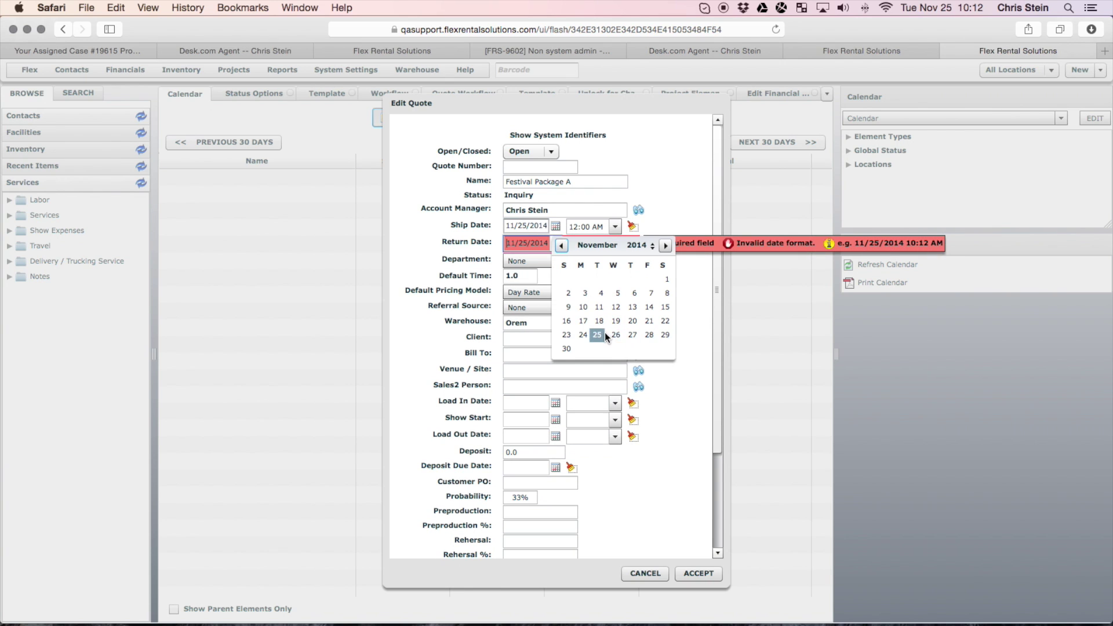
click(615, 335)
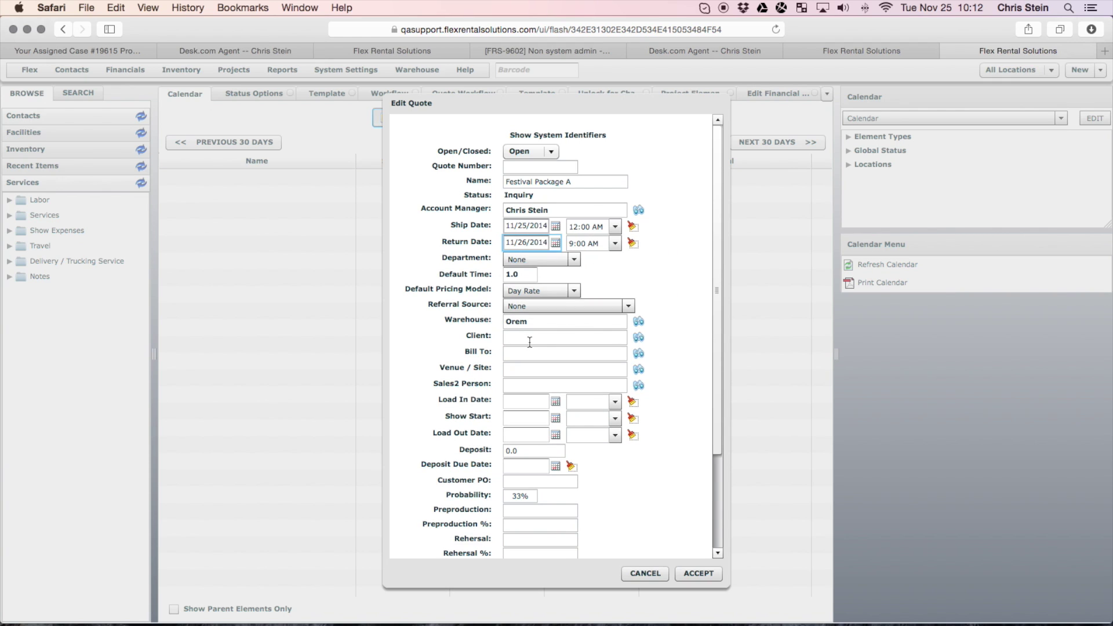
click(690, 572)
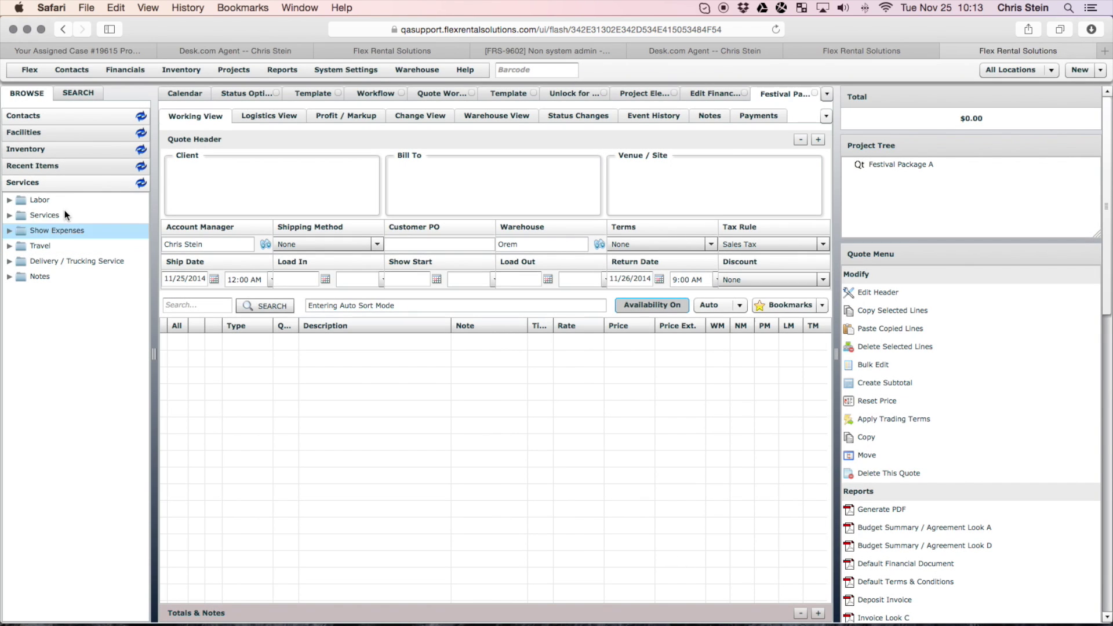
Step: Add the Venue Package from the Audio packages inventory to the quote and set its price to 100
click(52, 149)
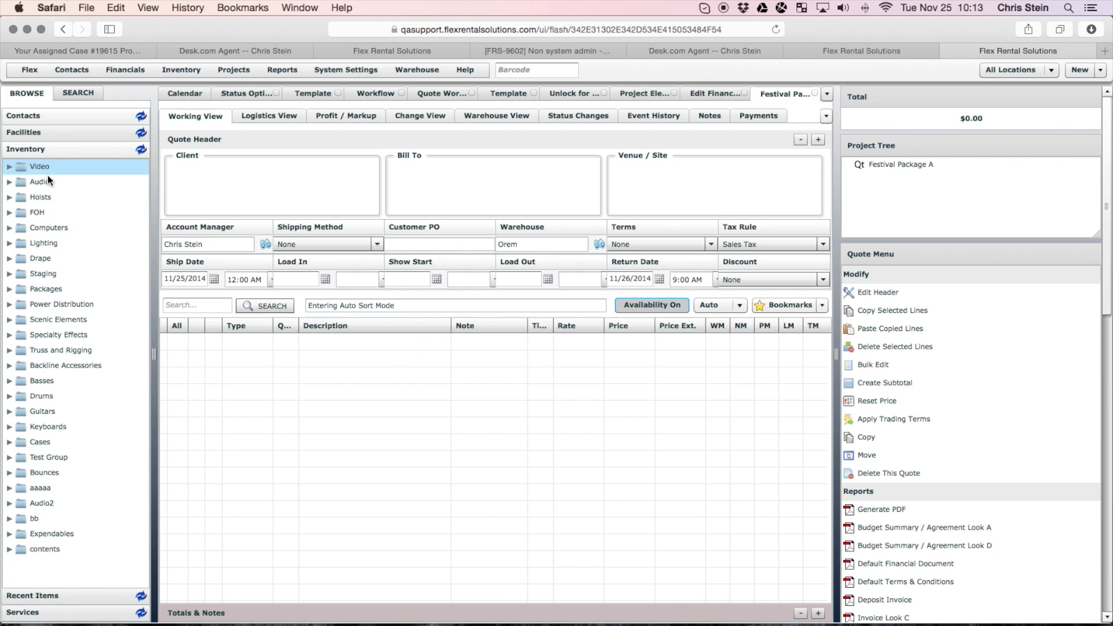
click(10, 182)
click(20, 197)
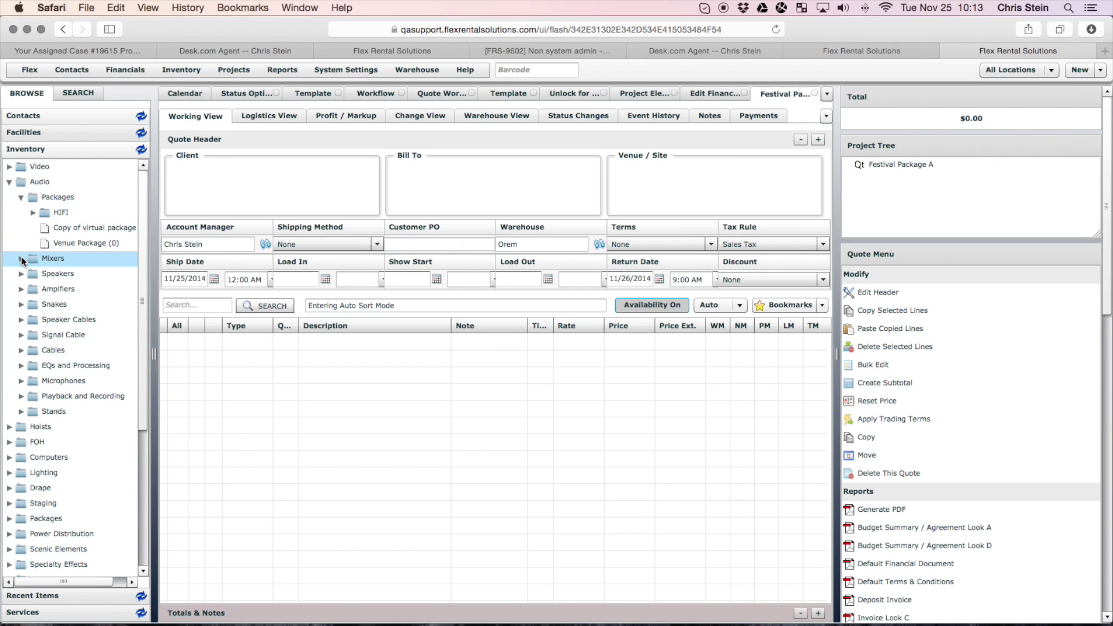
drag(55, 245, 325, 369)
click(612, 380)
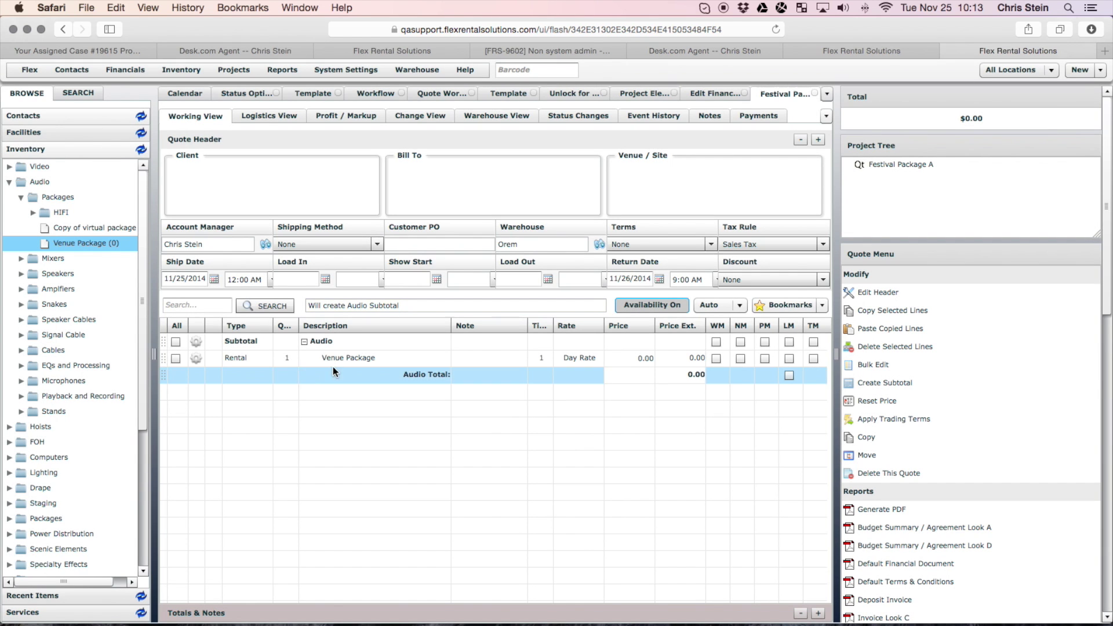
click(617, 360)
text(100)
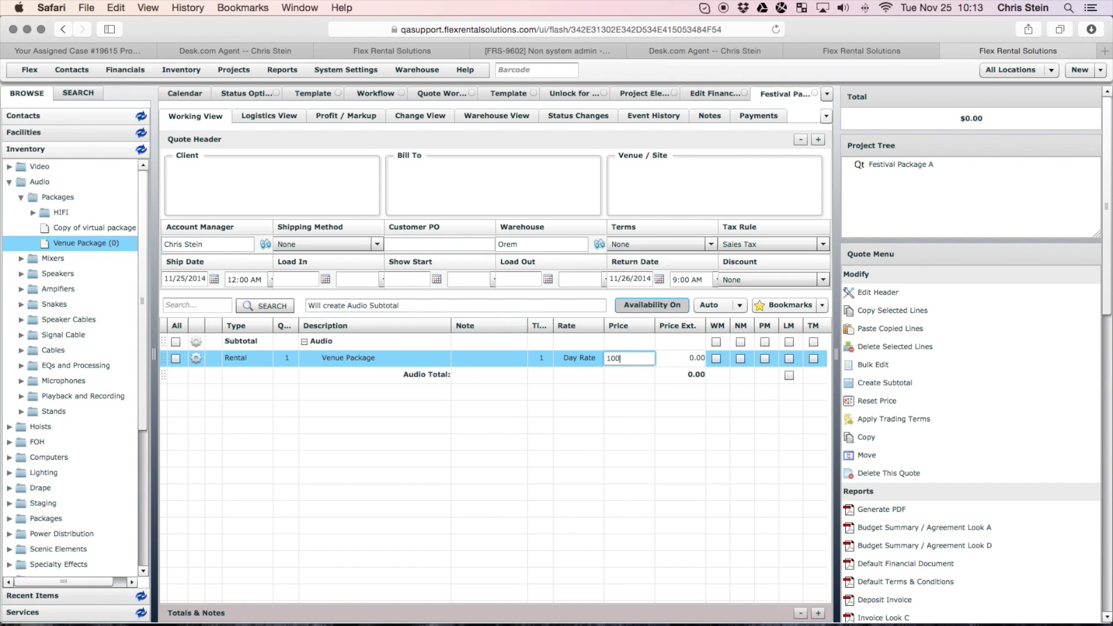
key(Return)
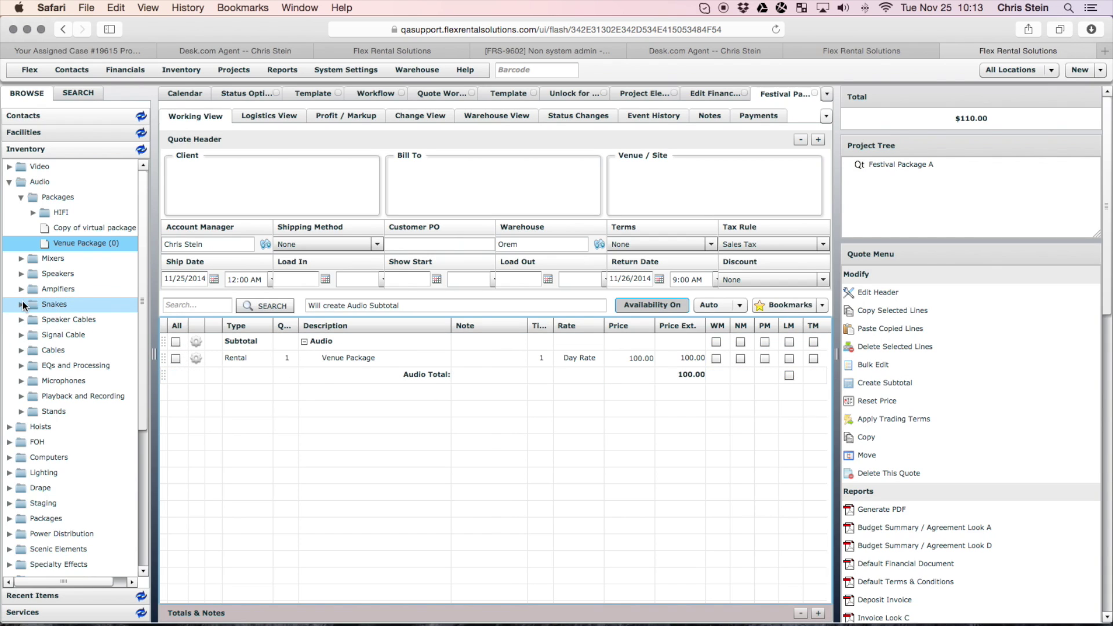
Step: Add the 1Dir/2Iso Stage Splitter - 56 ch. from the Audio snakes inventory to the quote with a price of 100
click(49, 304)
drag(44, 319, 406, 402)
click(613, 378)
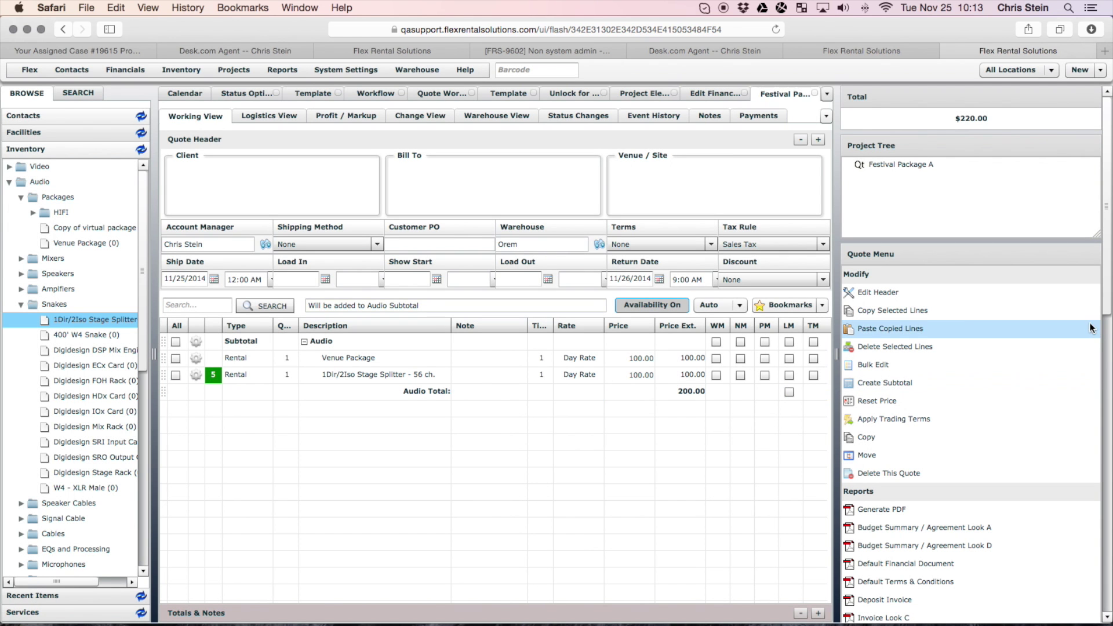
Step: Run the Mark as Template workflow action on the Festival Package A quote
click(1109, 319)
drag(1109, 319, 1107, 584)
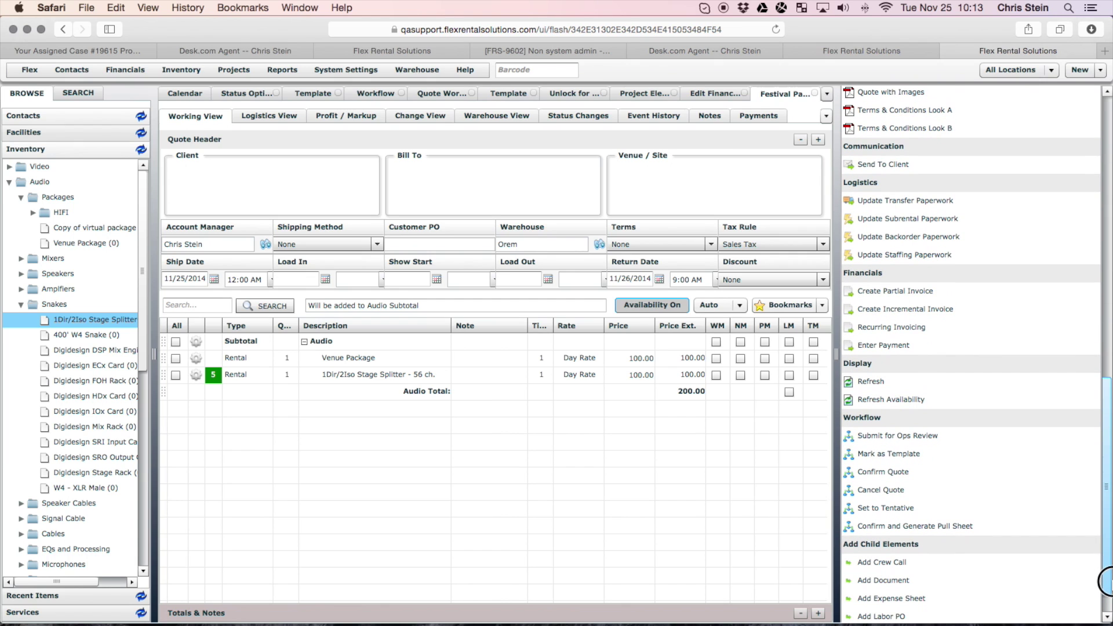
click(880, 455)
click(524, 366)
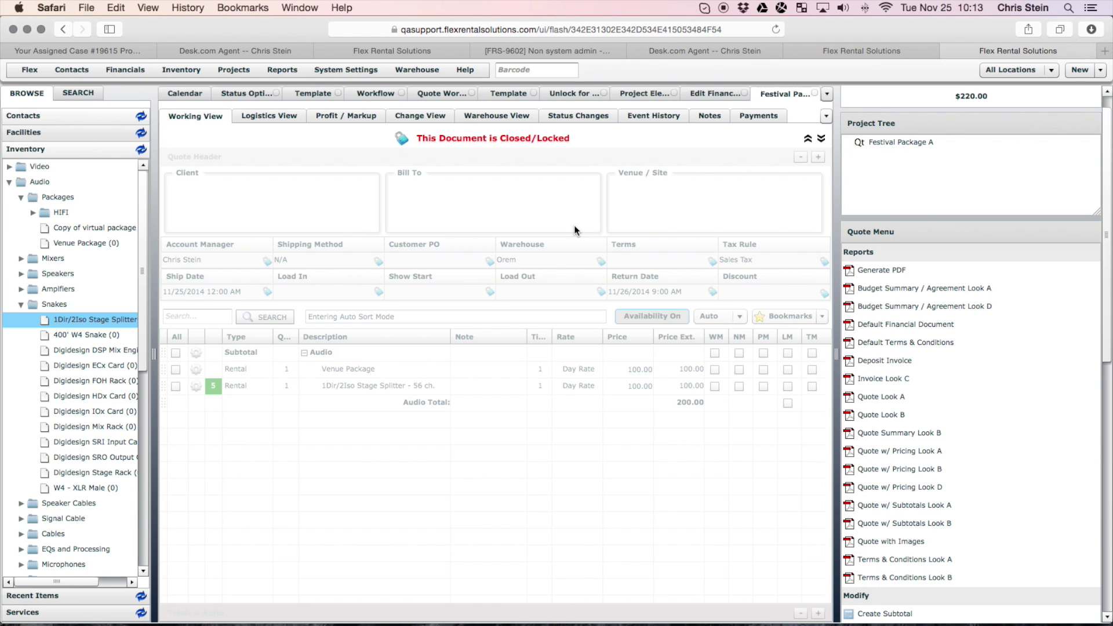
Step: Copy the locked template quote into a new quote named "Dallas Live Festival", keeping the same dates and restarting the workflow
scroll(948, 405, down, 5)
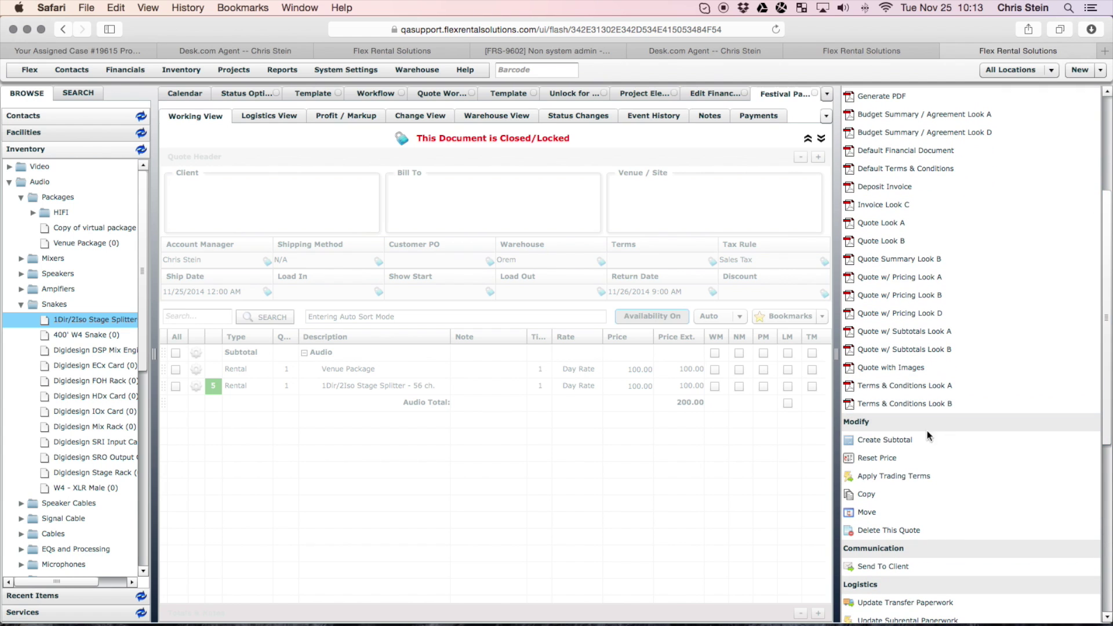
click(863, 494)
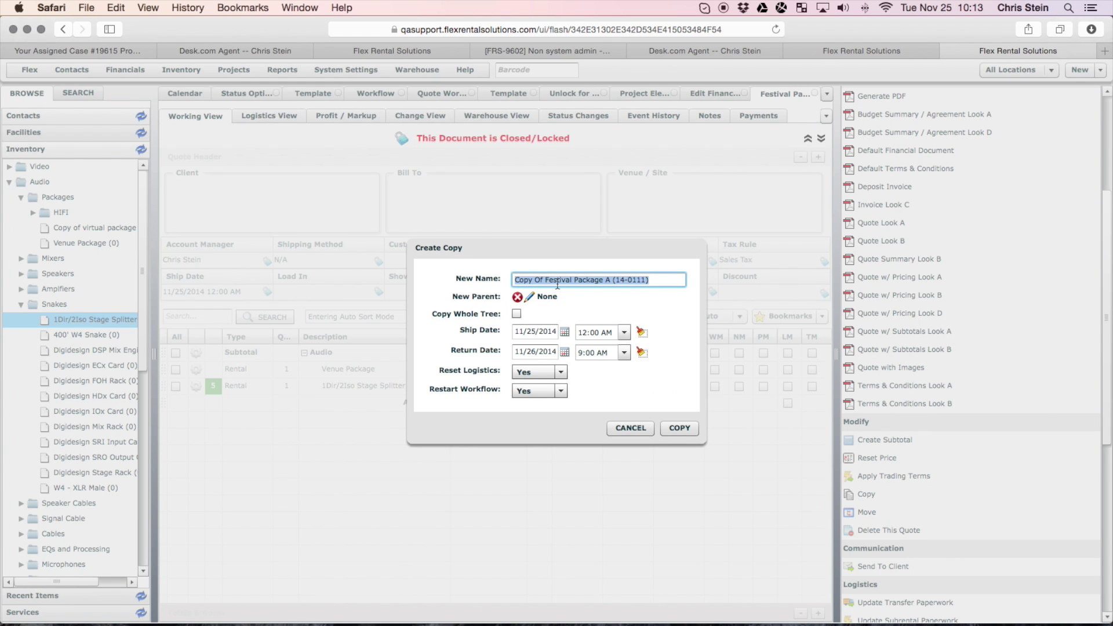
drag(546, 280, 478, 284)
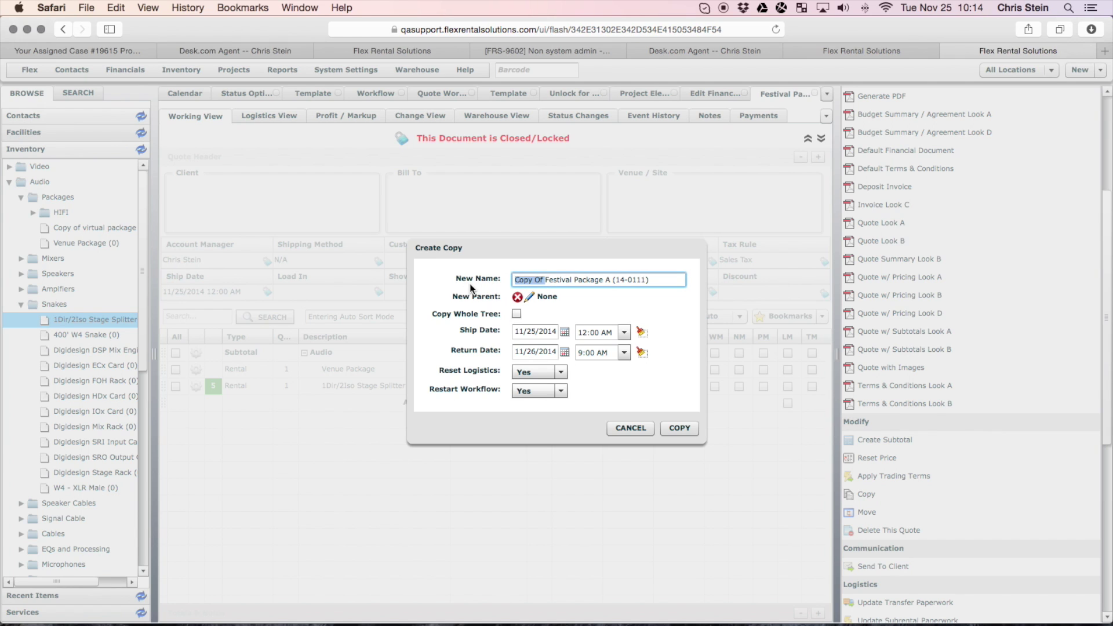
text(Dallas)
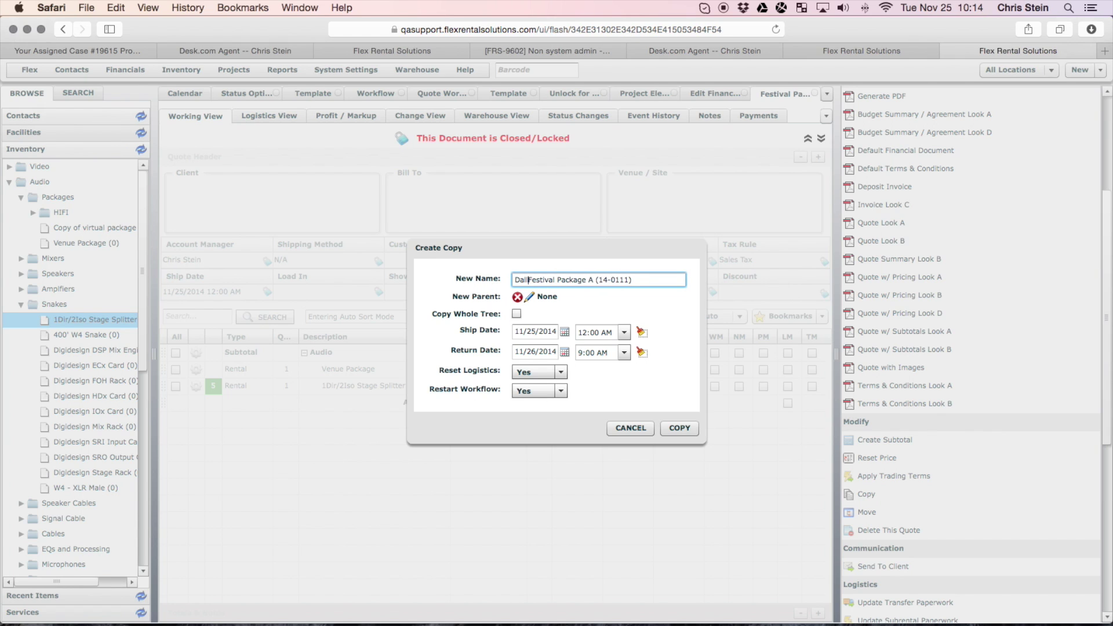
text( Live)
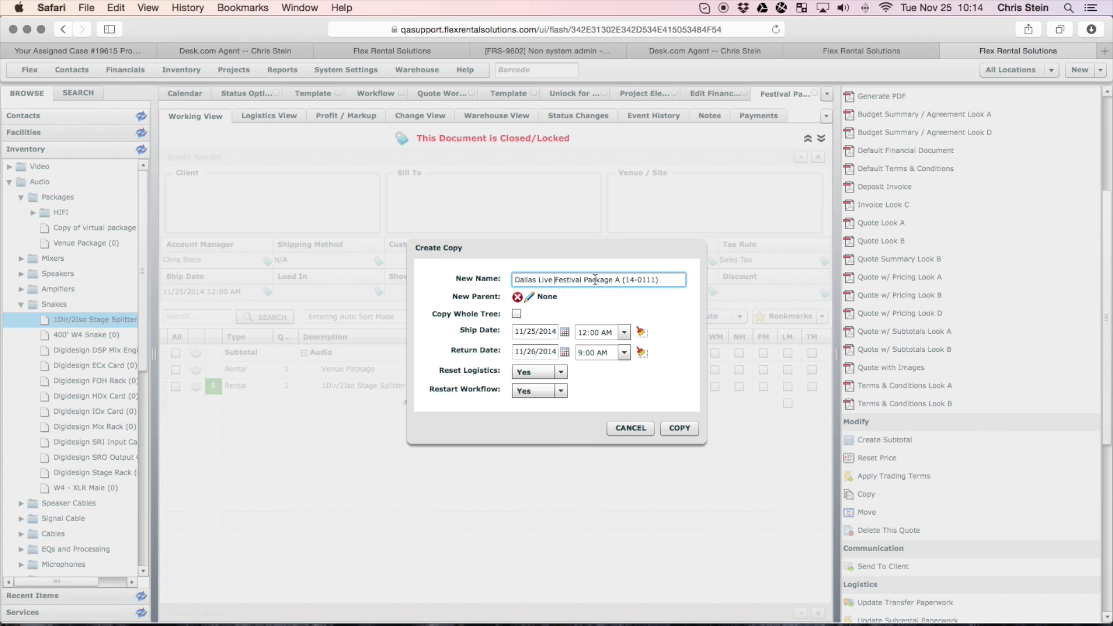
drag(582, 281, 749, 284)
key(BackSpace)
click(687, 429)
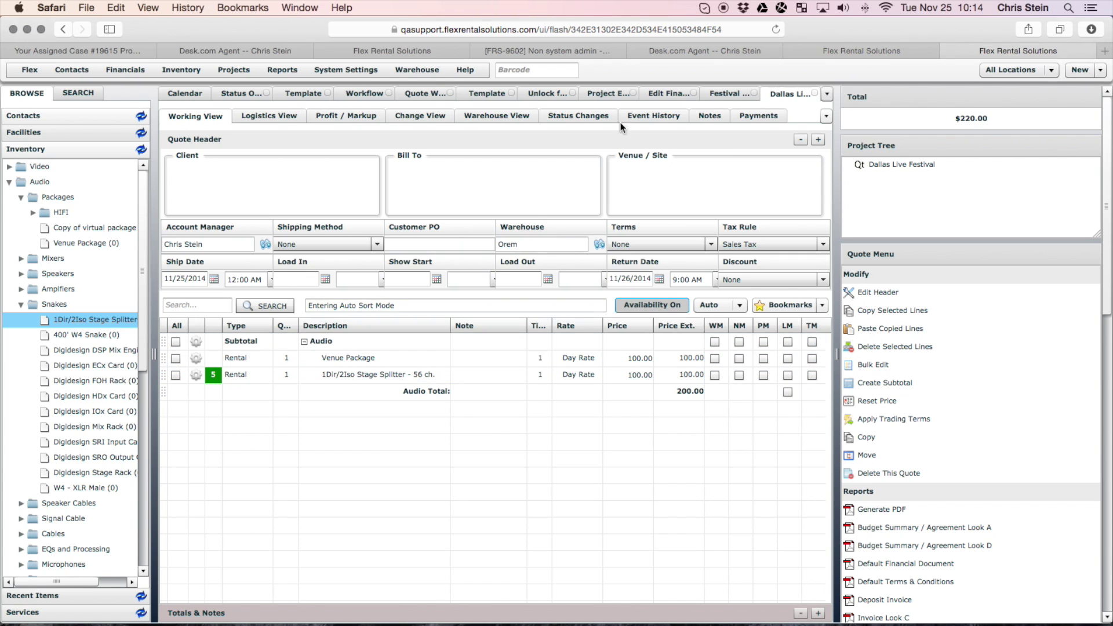
Step: Return to the Festival Package A template quote and run its Unlock for Changes workflow action, accepting the workflow confirmation
click(736, 93)
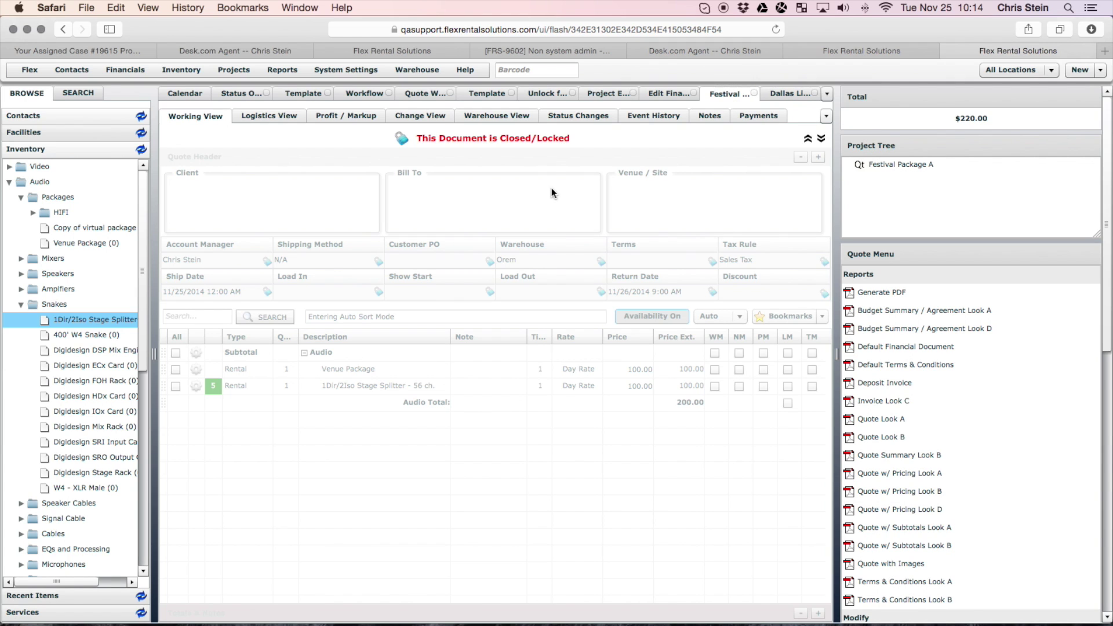
drag(1108, 249, 1110, 540)
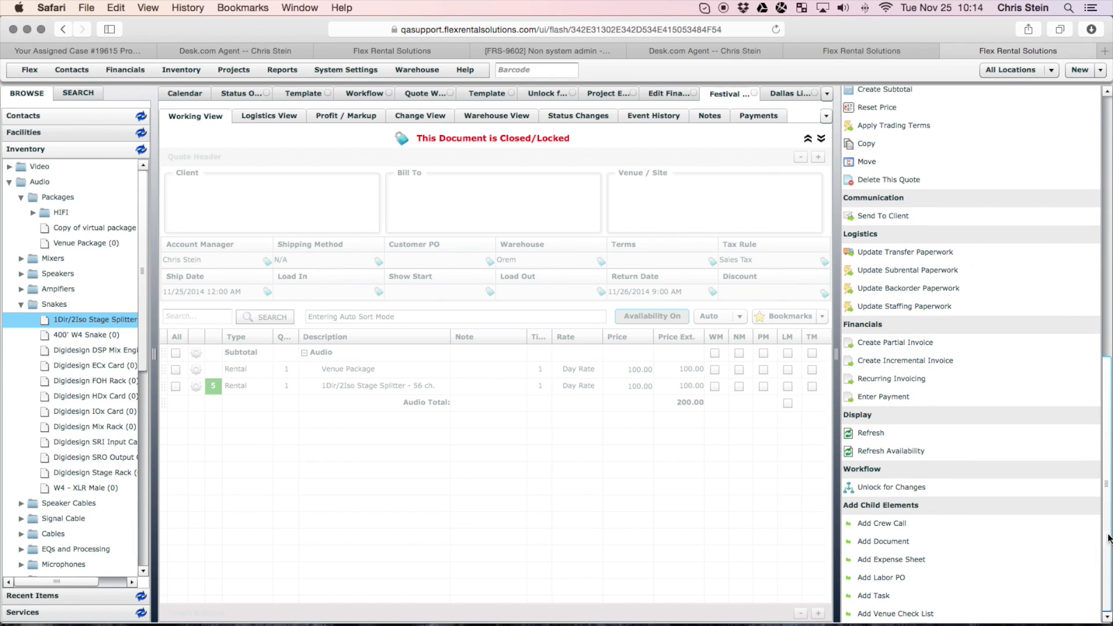
click(906, 489)
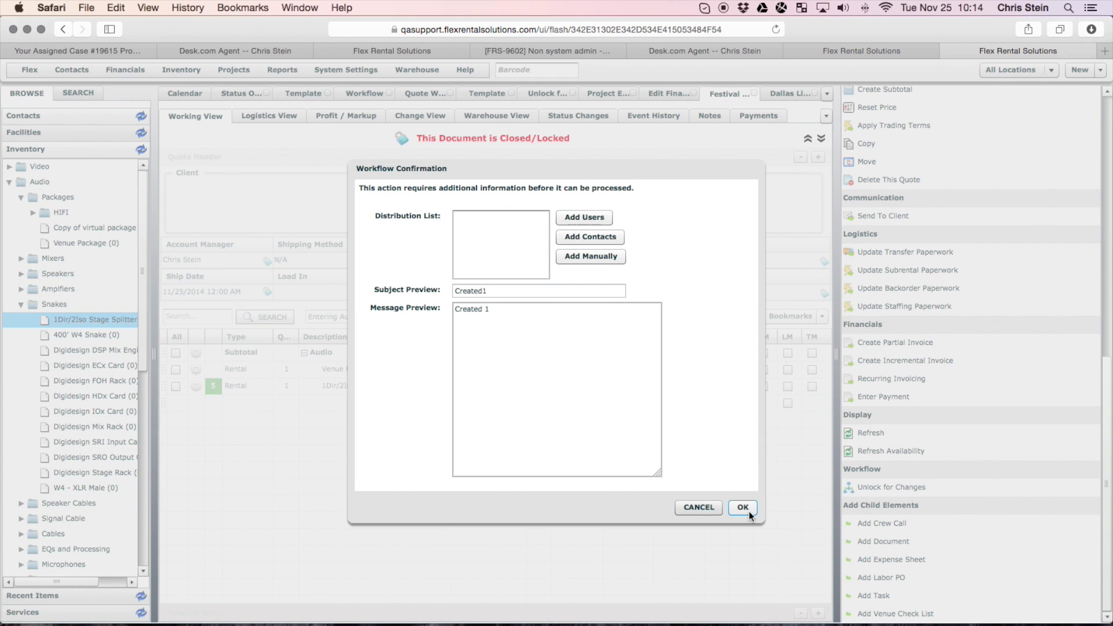
click(753, 512)
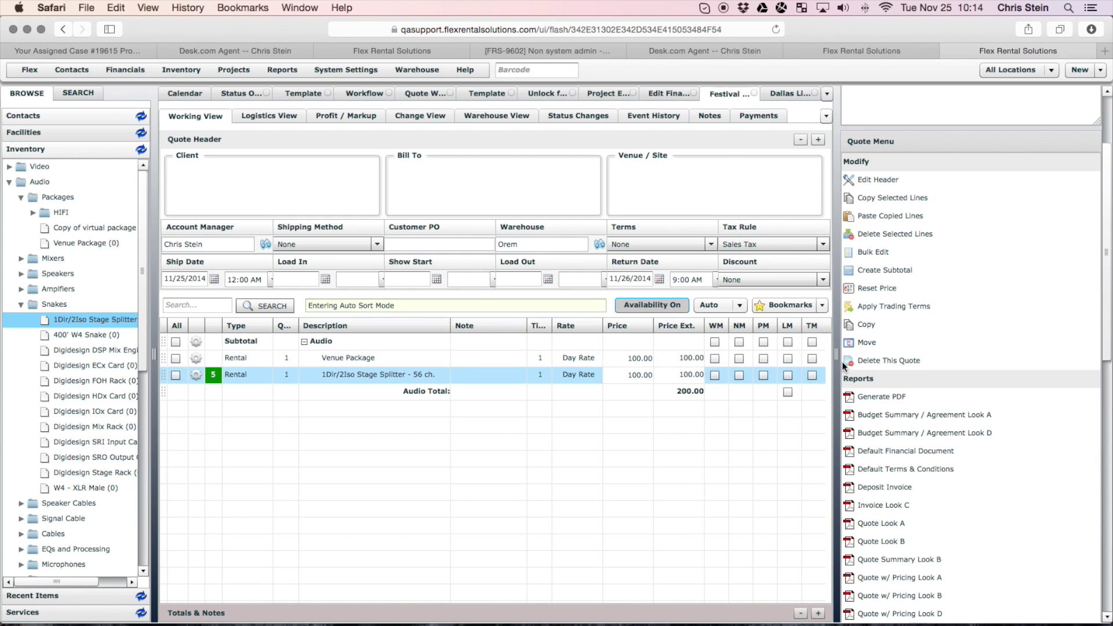
Step: Lock the Festival Package A quote again by running the Mark as Template workflow action
drag(1104, 345, 1105, 594)
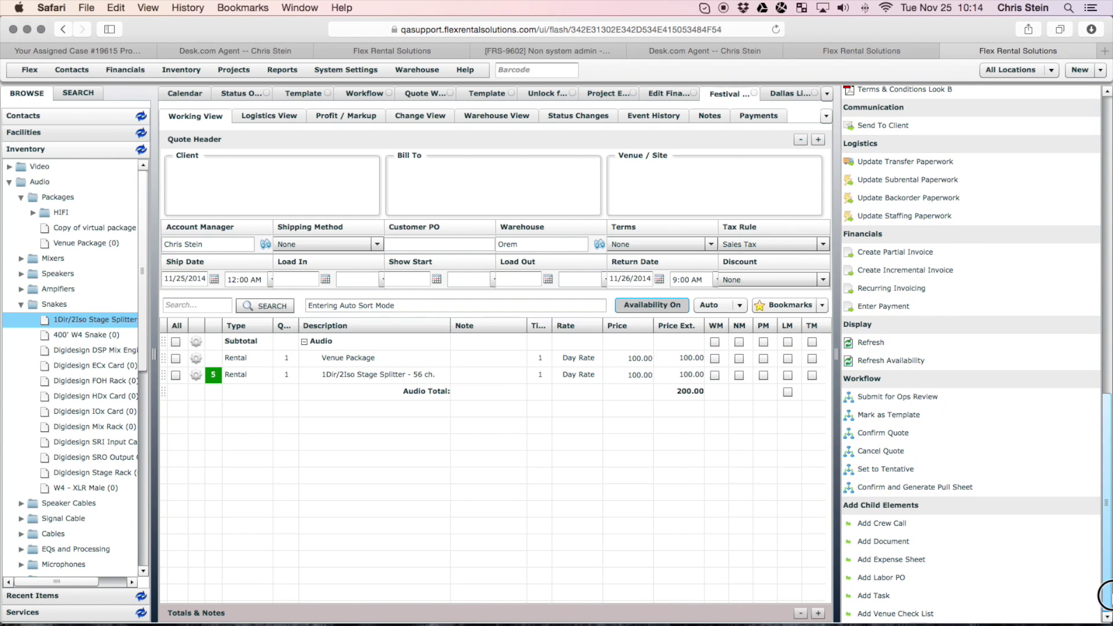
click(886, 413)
click(528, 364)
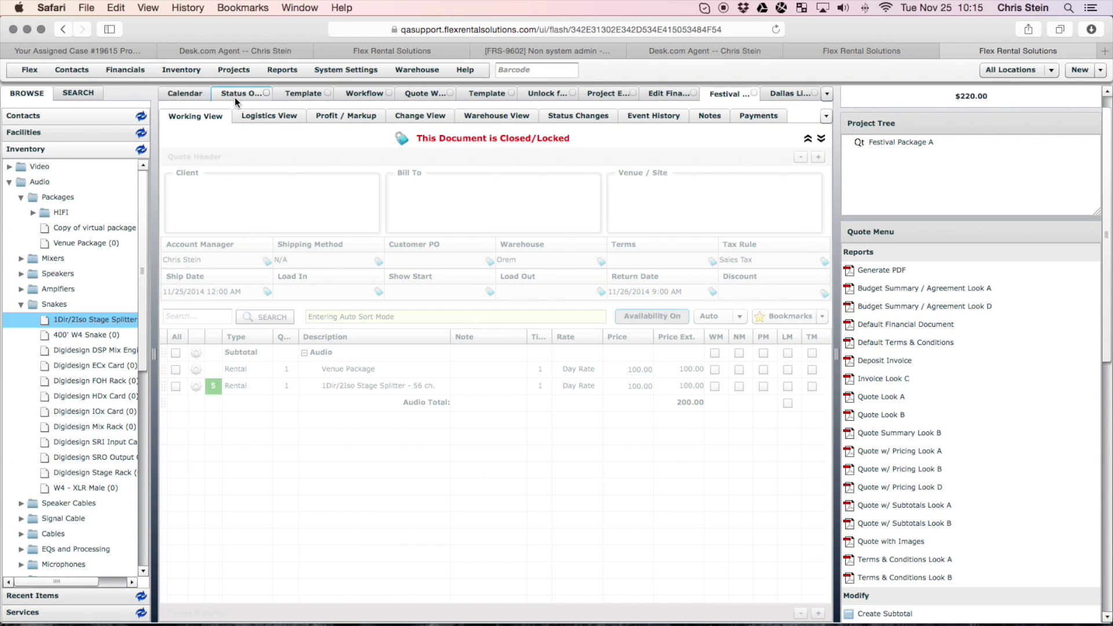
Step: Open the project quotes list and filter its current status column to show only quotes with the Template status
click(225, 71)
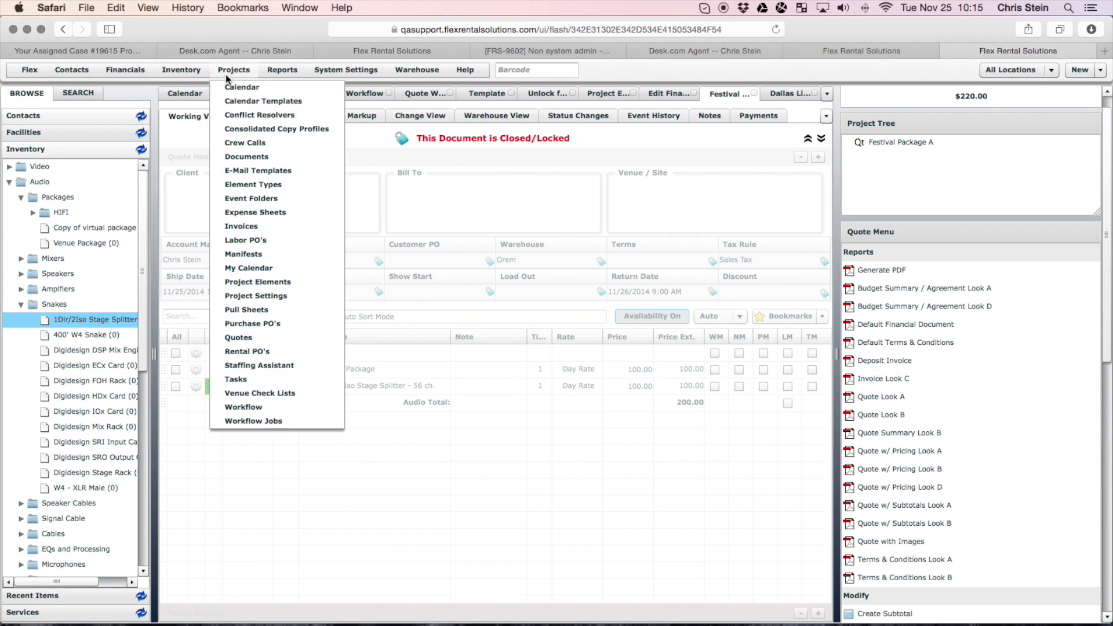
click(249, 336)
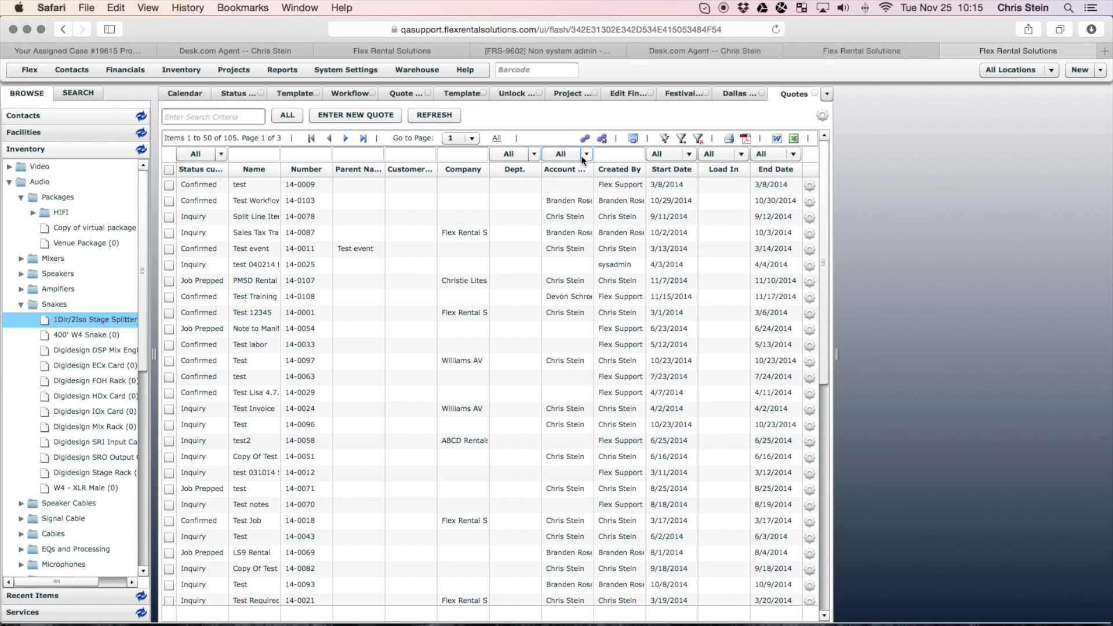
click(220, 155)
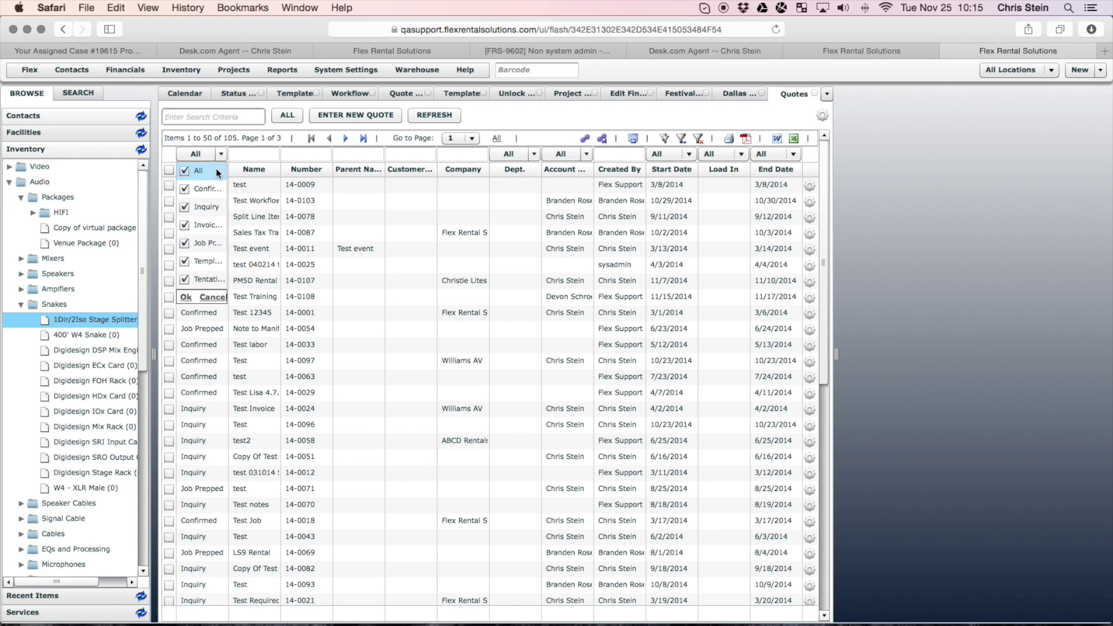
click(184, 171)
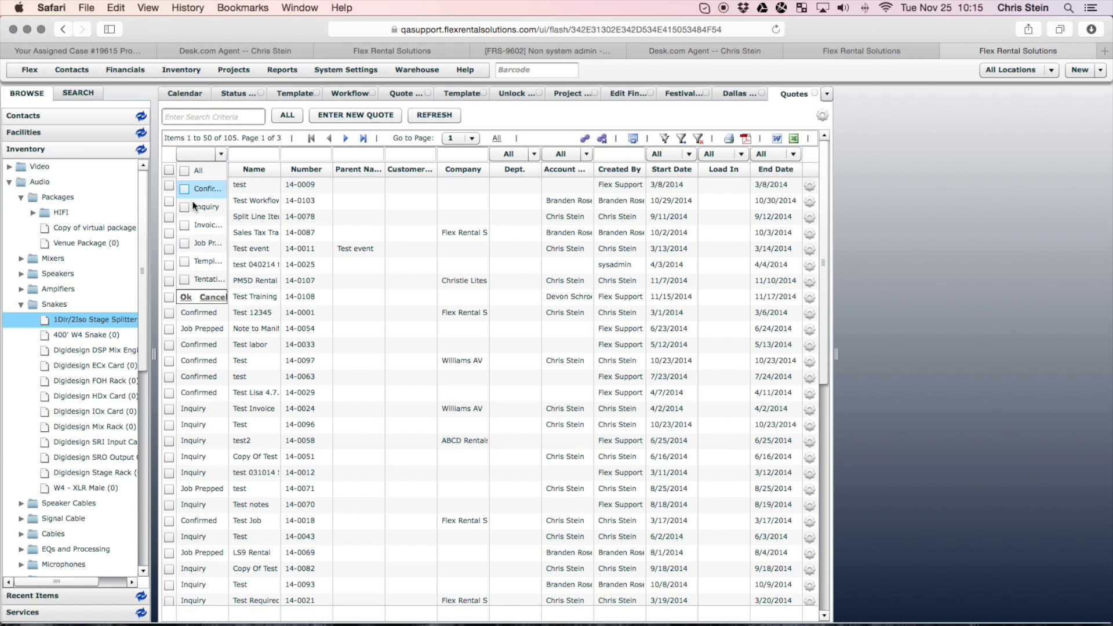
click(186, 263)
click(185, 297)
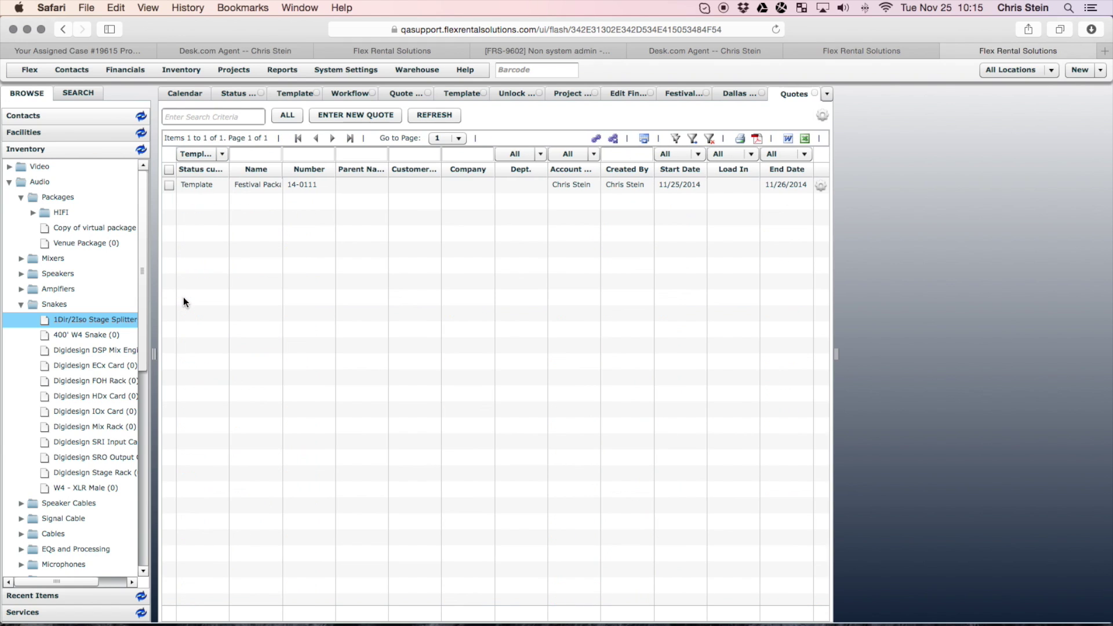
Step: Widen the Name column of the filtered quotes list and open the Festival Package A template quote
drag(283, 169, 343, 173)
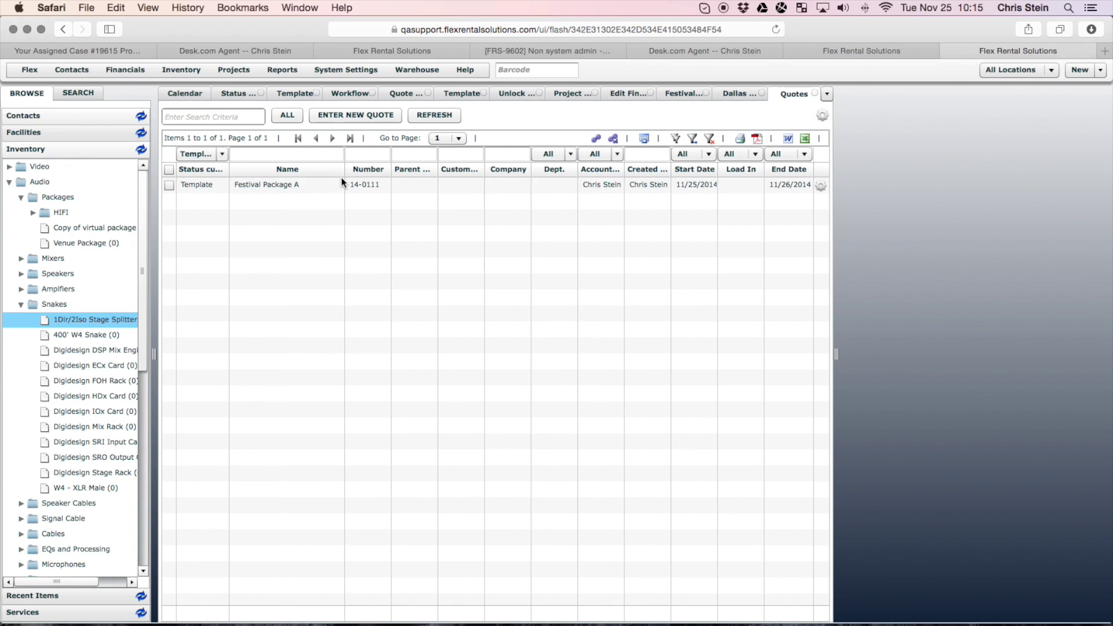
double_click(289, 182)
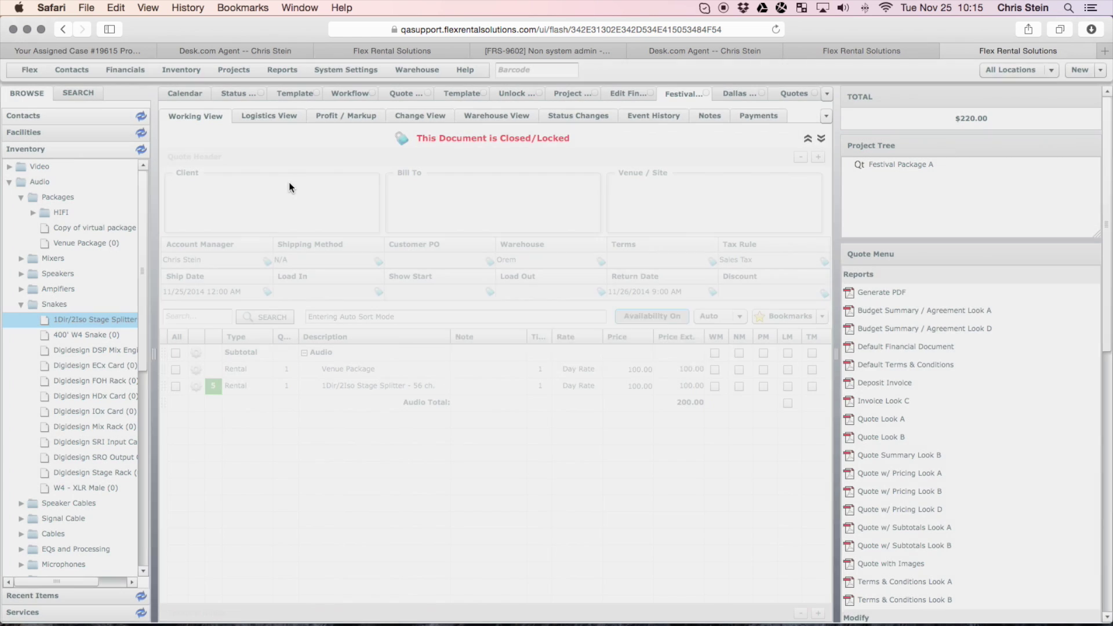